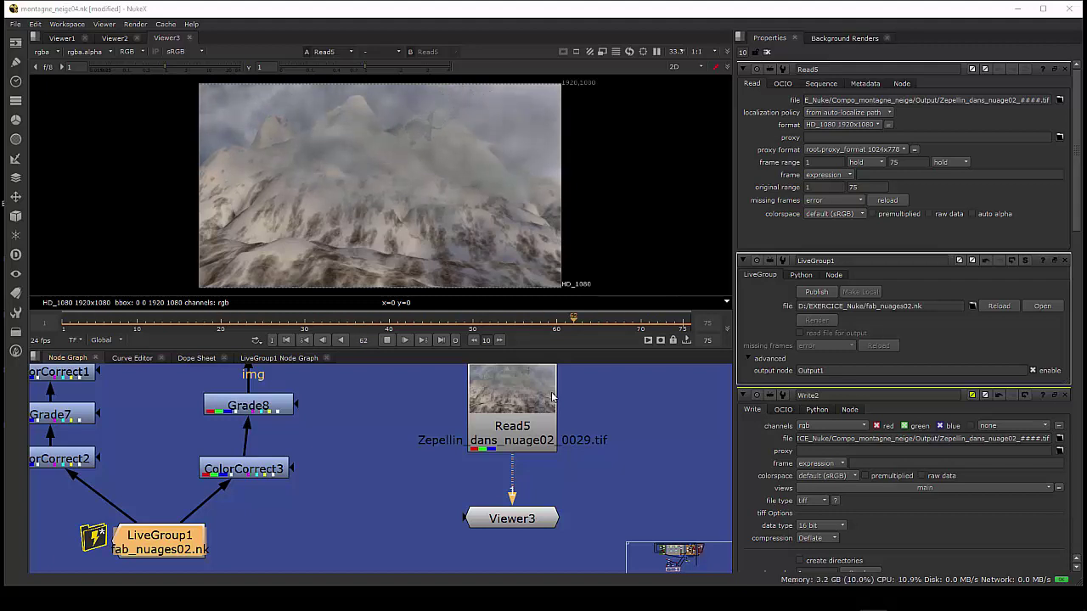
# Step: Examine the clouds branch of the node graph from LiveGroup1 up through its colour corrections, cards, noises and particle emitter
pyautogui.scroll(-3, 356, 482)
pyautogui.scroll(-3, 350, 484)
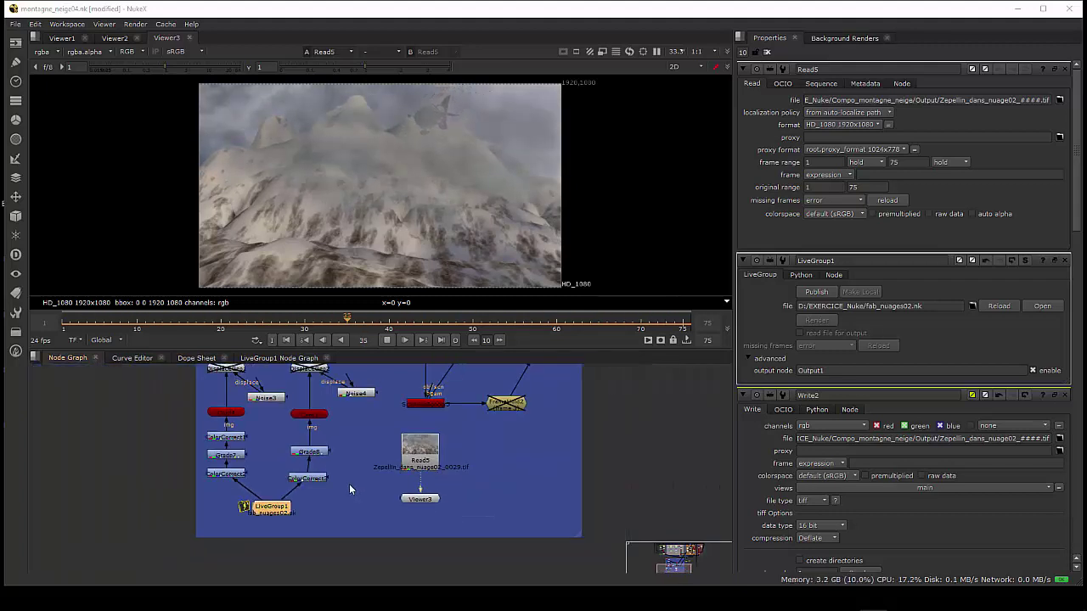
pyautogui.moveTo(349, 484); pyautogui.dragTo(374, 506, button='middle')
pyautogui.scroll(2, 300, 537)
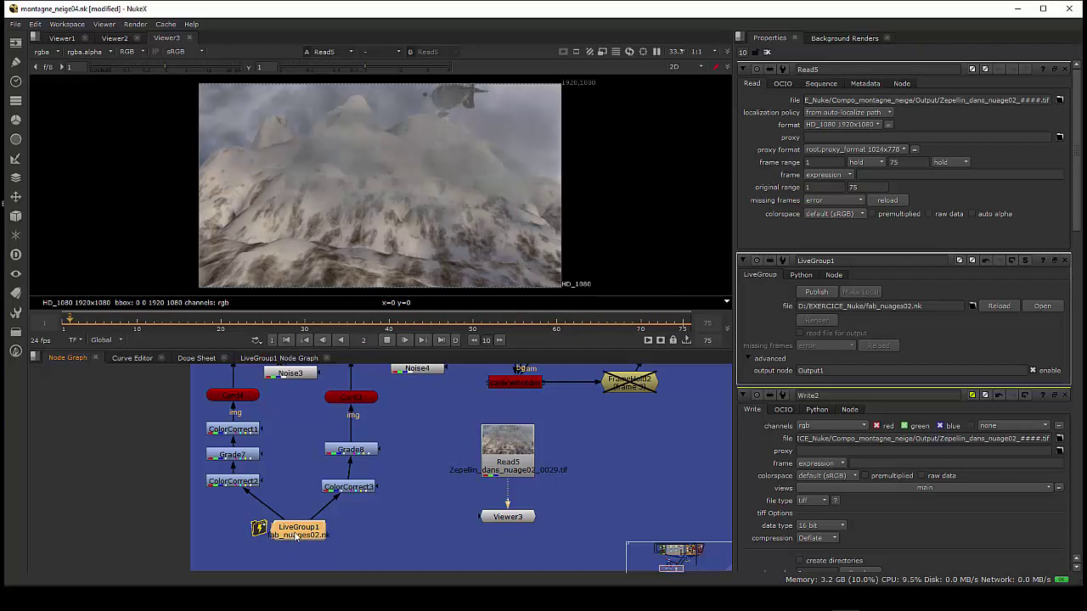
pyautogui.scroll(1, 293, 537)
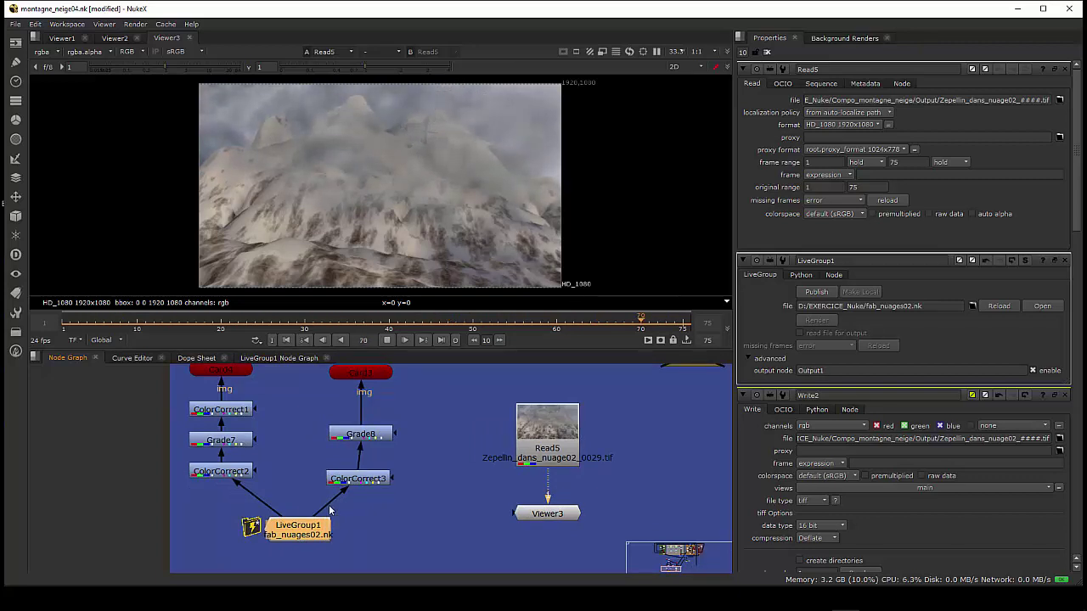
pyautogui.moveTo(344, 484); pyautogui.dragTo(346, 526, button='middle')
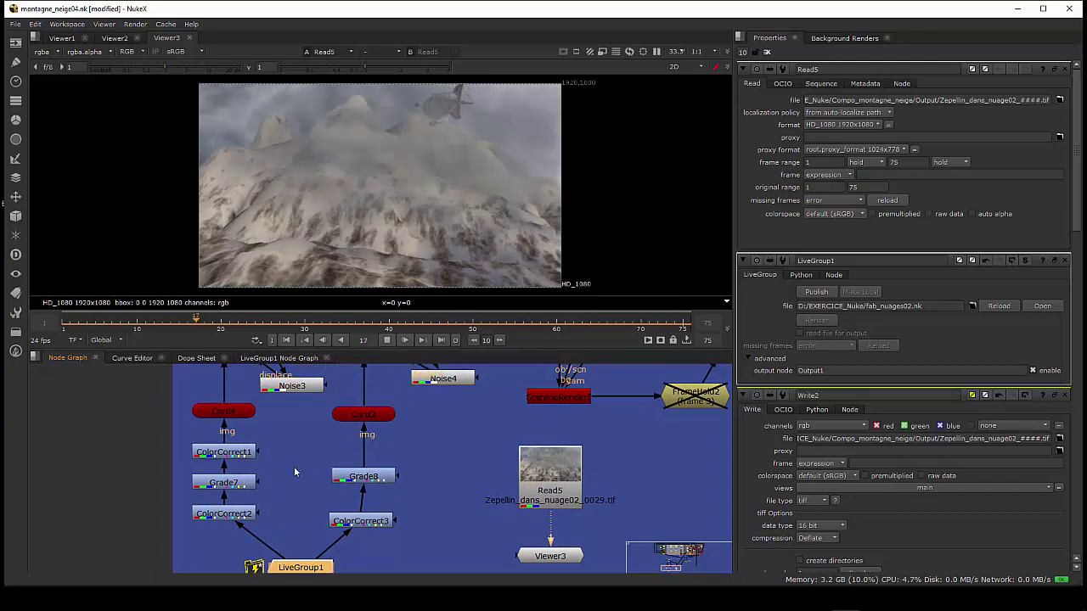
pyautogui.moveTo(294, 466); pyautogui.dragTo(268, 557, button='middle')
pyautogui.scroll(-3, 288, 509)
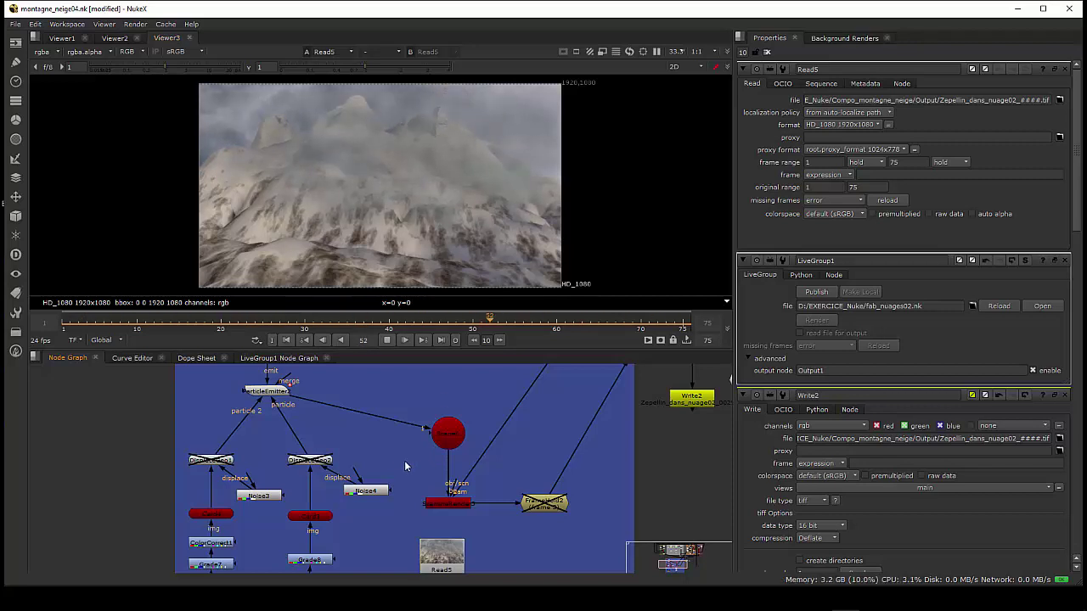
pyautogui.moveTo(395, 463); pyautogui.dragTo(315, 485, button='middle')
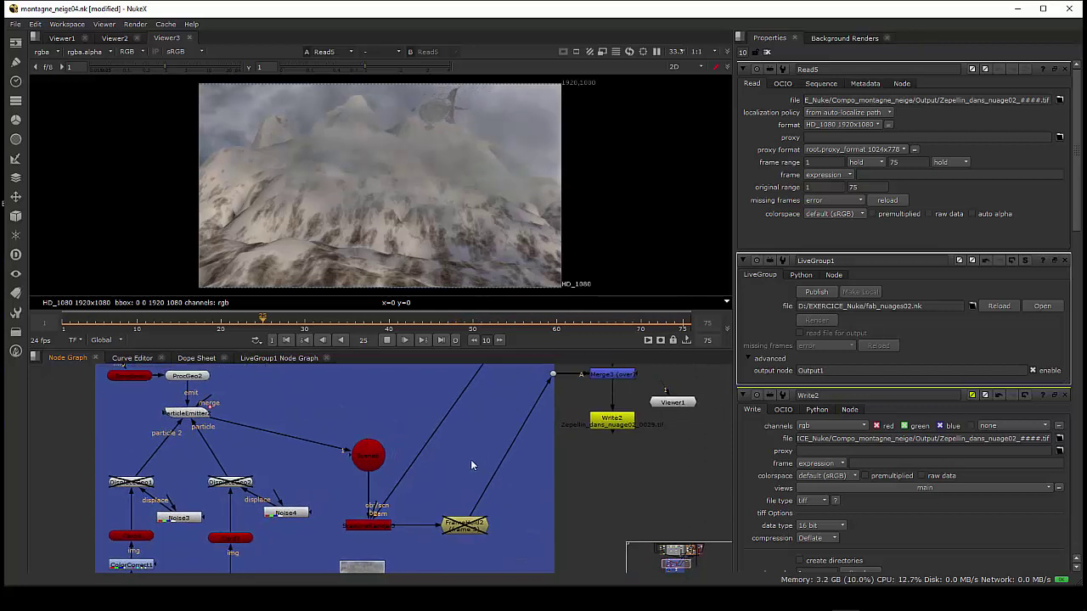
# Step: Examine how the blue Nuages group feeds the merges and the other coloured groups of the whole compositing graph
pyautogui.scroll(-1, 471, 463)
pyautogui.moveTo(470, 463); pyautogui.dragTo(388, 527, button='middle')
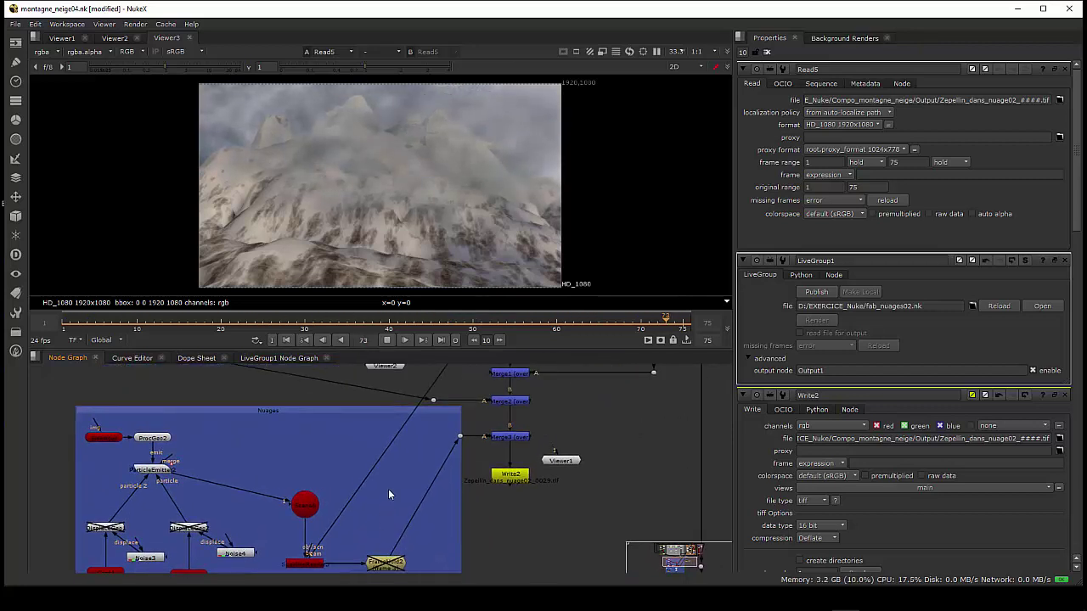
pyautogui.scroll(-2, 388, 492)
pyautogui.scroll(-3, 389, 489)
pyautogui.moveTo(391, 481); pyautogui.dragTo(394, 544, button='middle')
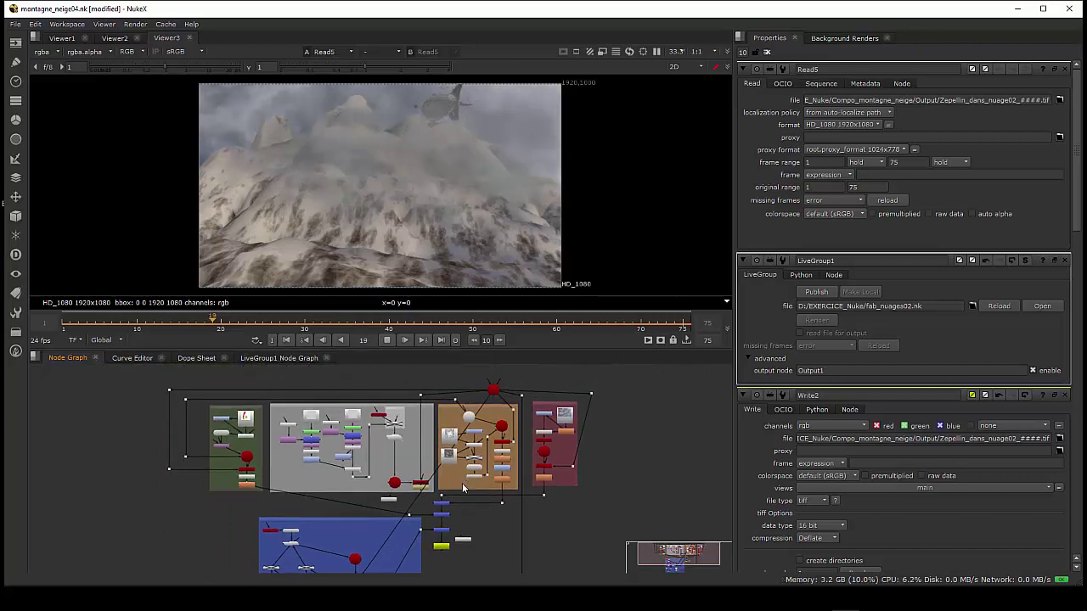
pyautogui.scroll(2, 462, 483)
pyautogui.scroll(1, 459, 480)
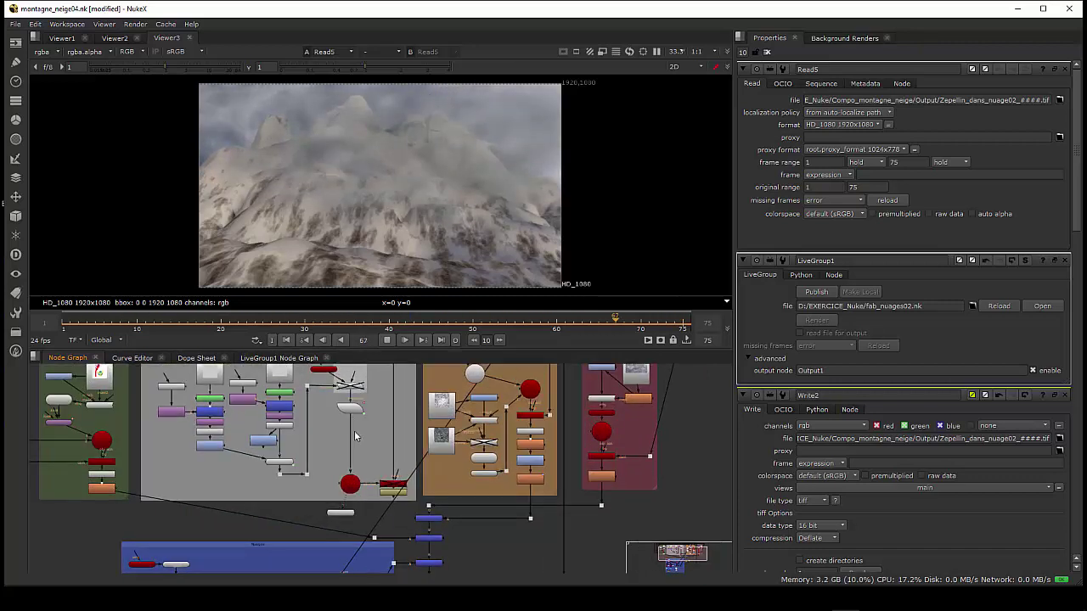
pyautogui.moveTo(349, 434); pyautogui.dragTo(351, 478, button='middle')
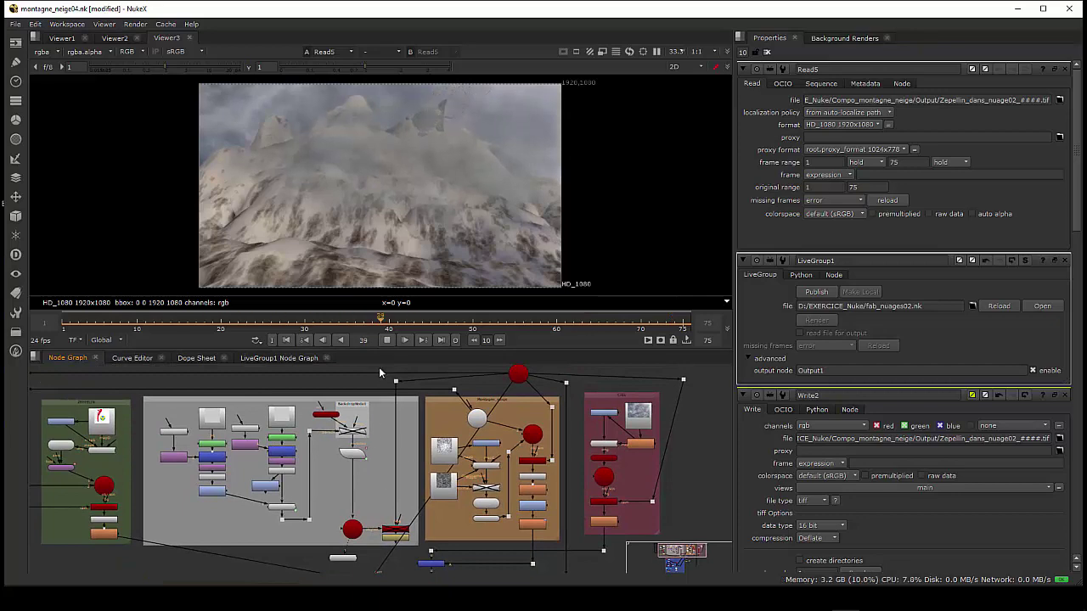
pyautogui.scroll(-3, 398, 514)
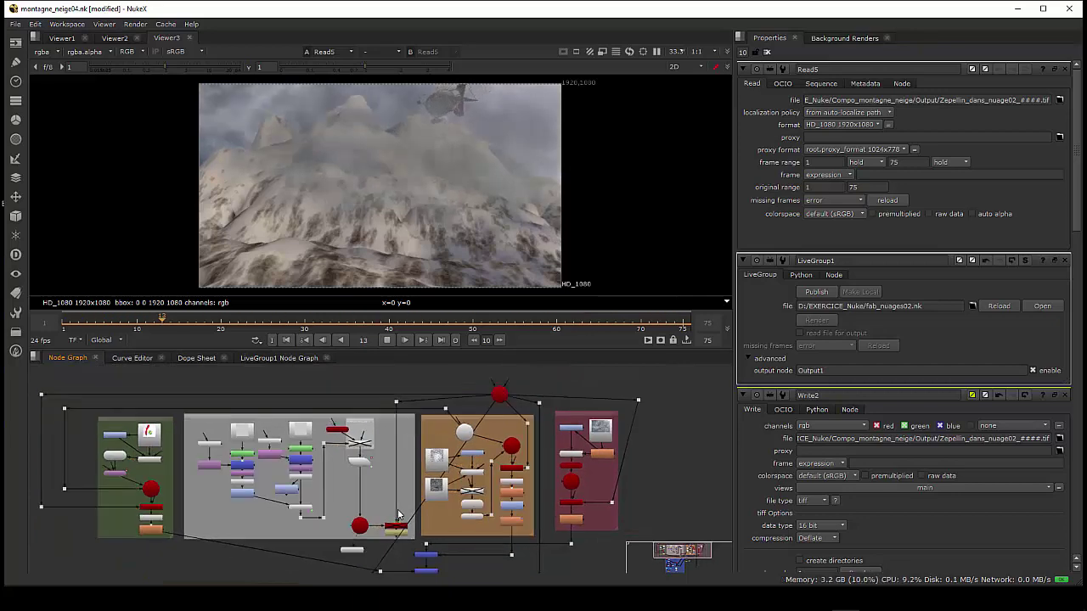
# Step: Return to the LiveGroup1 node at the base of the clouds branch and switch to its source script fab_nuages02.nk
pyautogui.moveTo(397, 543); pyautogui.dragTo(539, 436, button='middle')
pyautogui.scroll(2, 420, 453)
pyautogui.scroll(1, 438, 473)
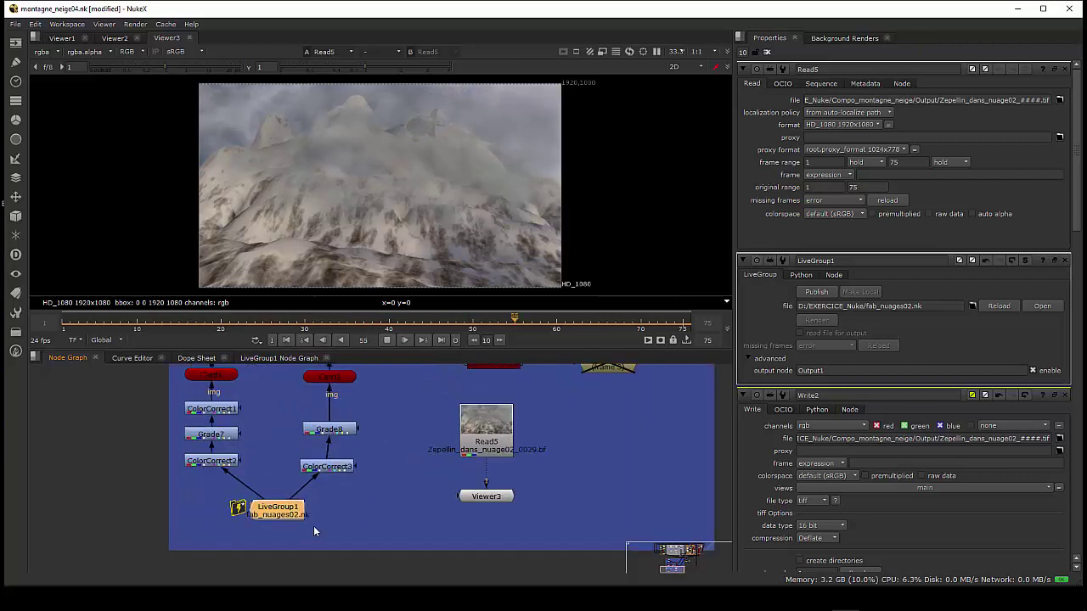
pyautogui.scroll(2, 313, 525)
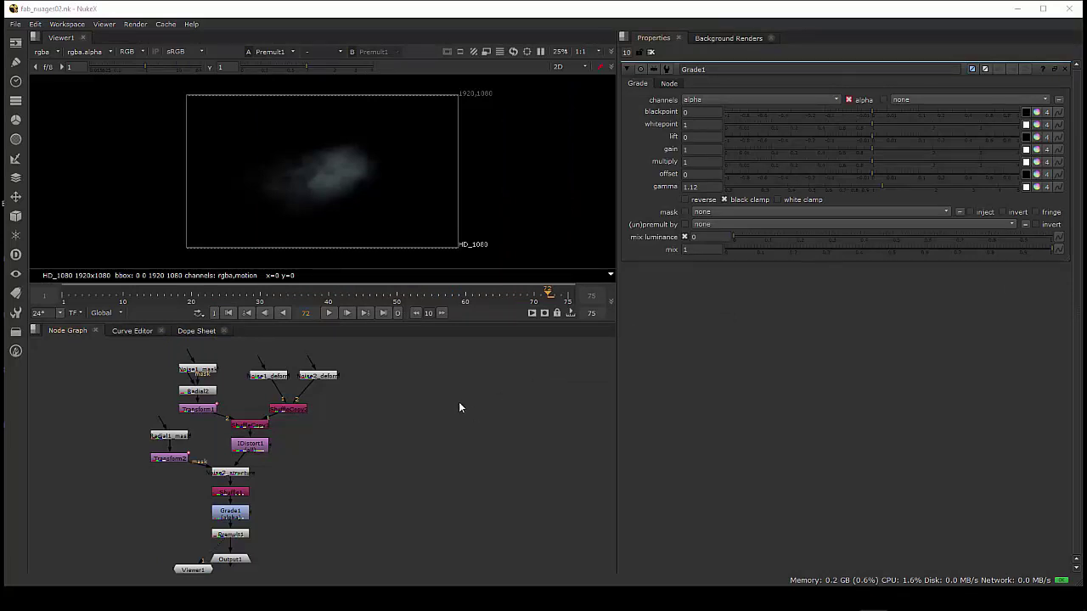
# Step: Spread out the mask nodes by moving Noise1_mask up and aside, Transform1 closer to Radial2, and Radial1_mask away from Transform2
pyautogui.scroll(5, 343, 460)
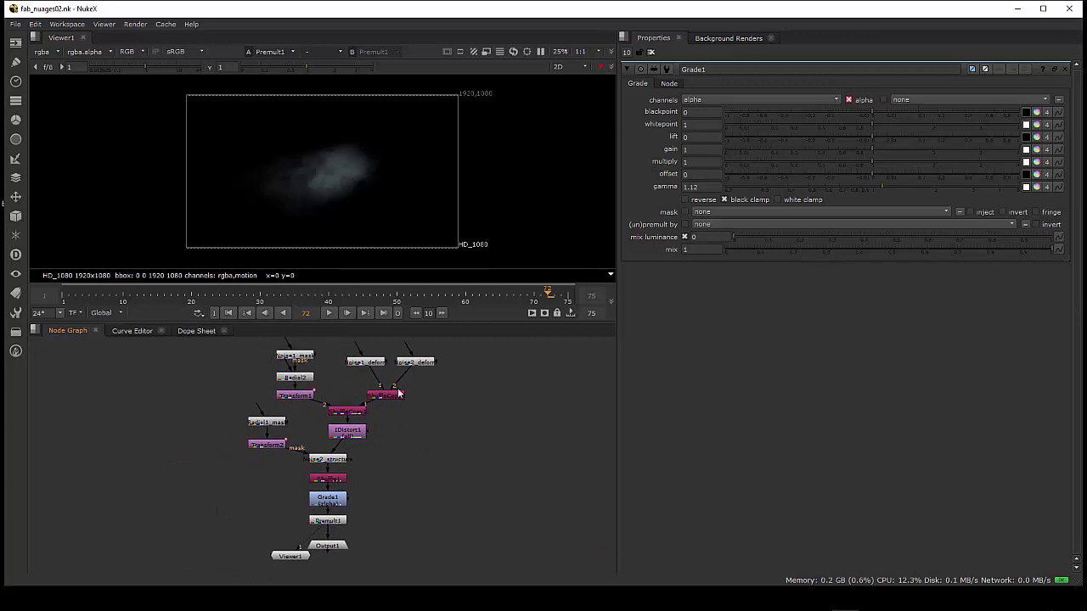
pyautogui.moveTo(374, 452); pyautogui.dragTo(446, 532, button='middle')
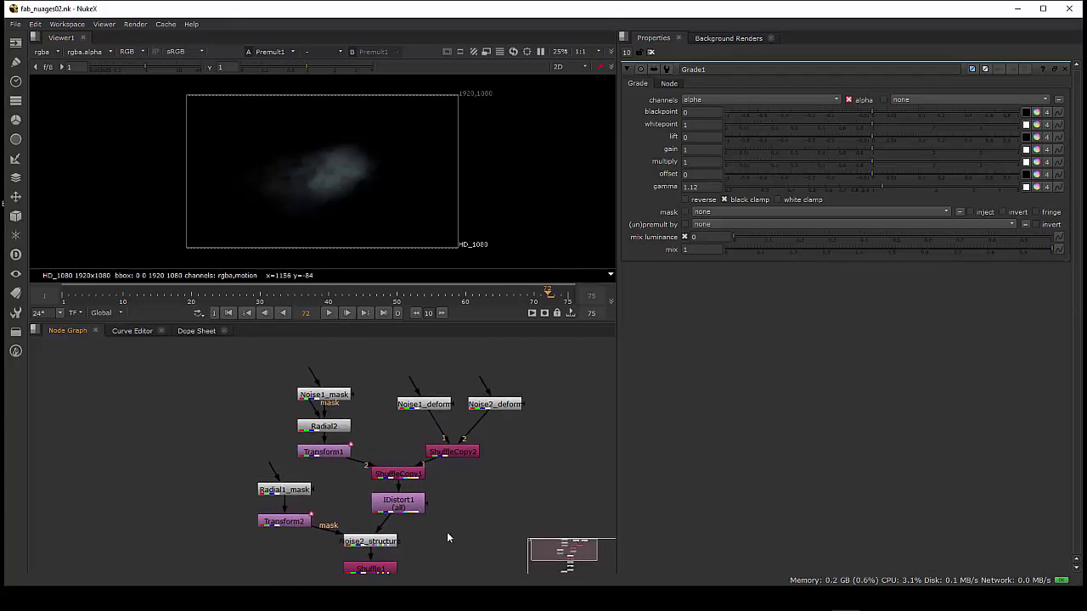
pyautogui.moveTo(320, 389); pyautogui.dragTo(350, 373)
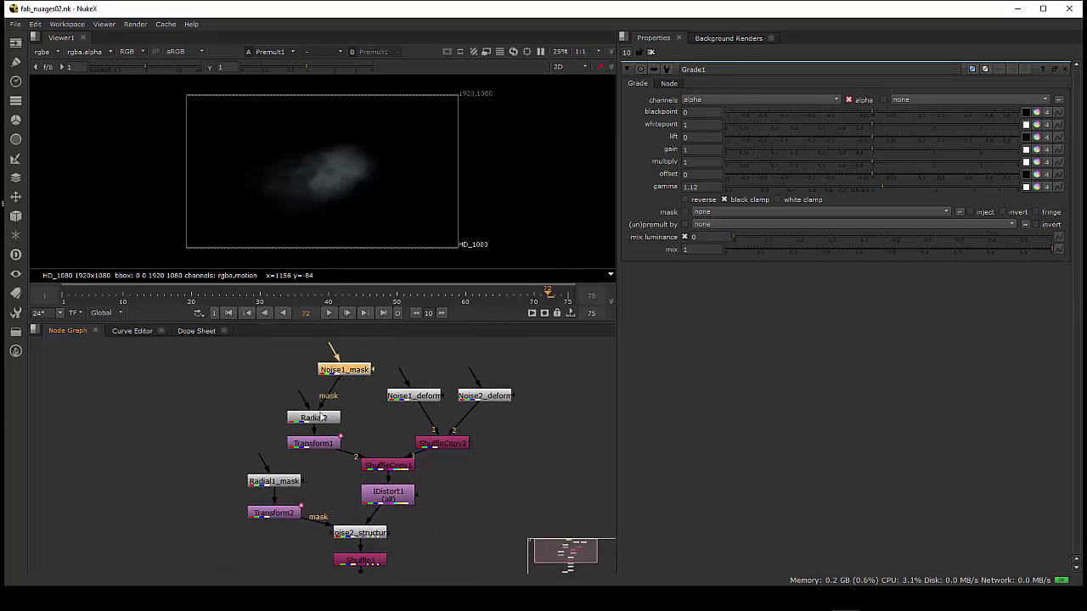
pyautogui.moveTo(320, 421)
pyautogui.mouseDown()
pyautogui.moveTo(323, 411)
pyautogui.moveTo(317, 432)
pyautogui.mouseUp()
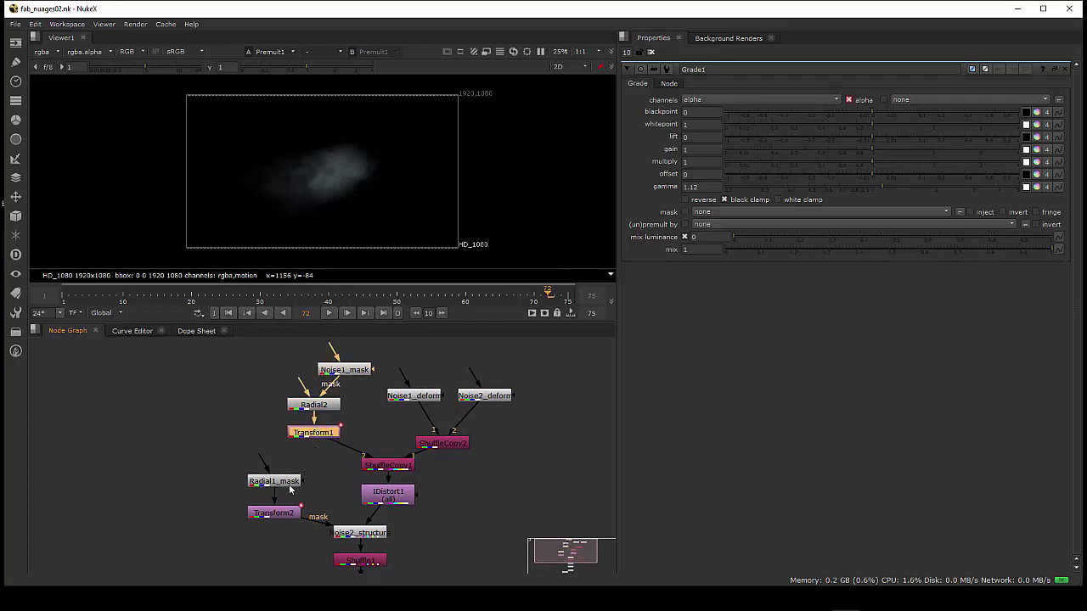
pyautogui.moveTo(291, 490); pyautogui.dragTo(272, 479)
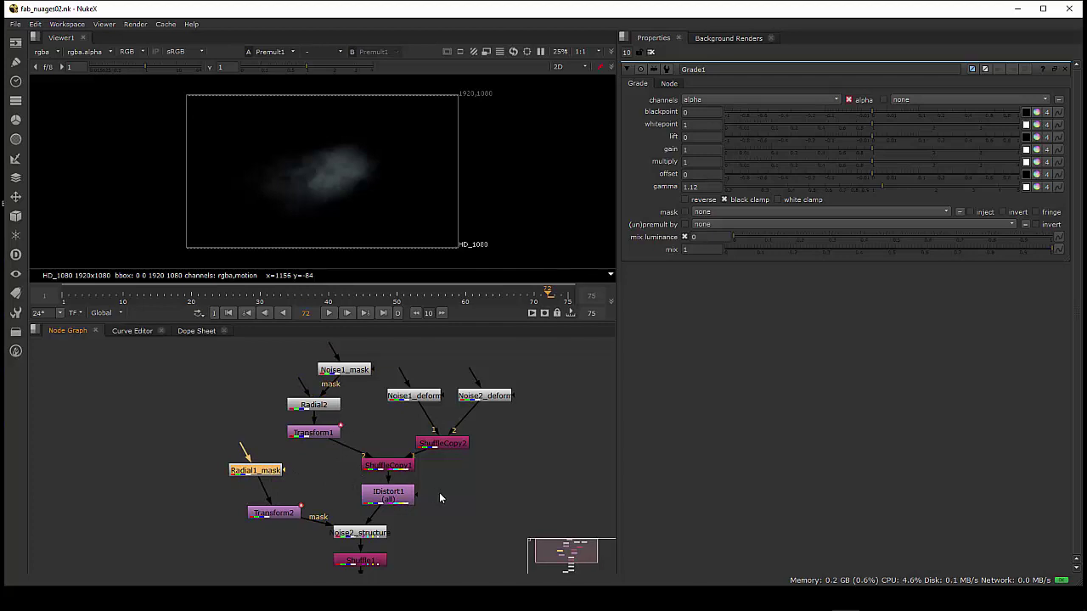
# Step: Preview the cloud animation by scrubbing from the first frames to frame 57
pyautogui.moveTo(439, 493); pyautogui.dragTo(438, 438, button='middle')
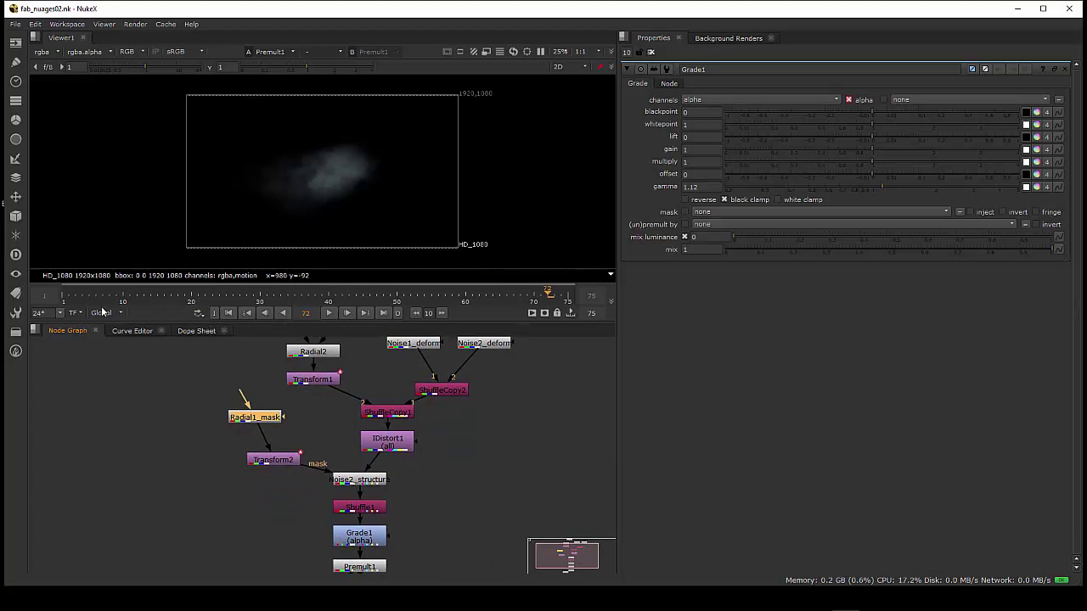
pyautogui.click(78, 296)
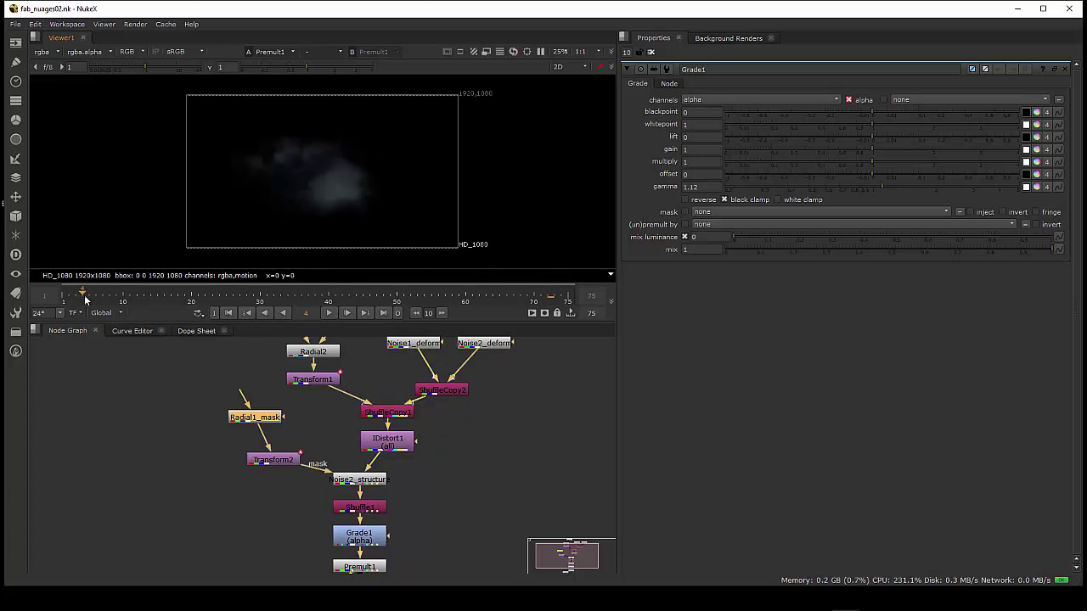
pyautogui.moveTo(85, 295); pyautogui.dragTo(444, 298)
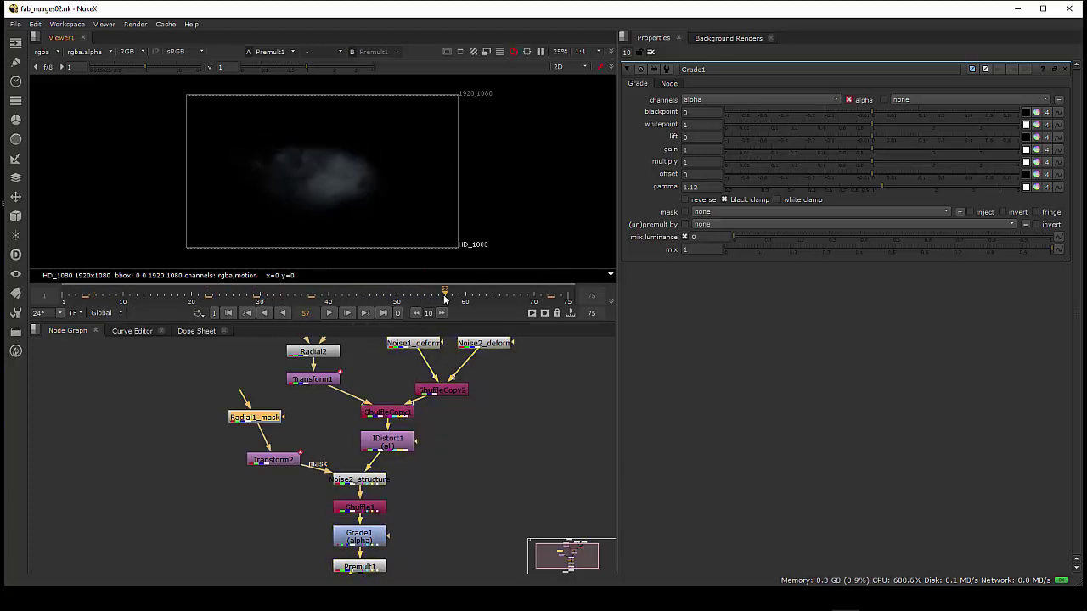
# Step: Align Transform2 directly under Radial1_mask and move Noise1_mask to the left of Radial2
pyautogui.moveTo(276, 462); pyautogui.dragTo(259, 463)
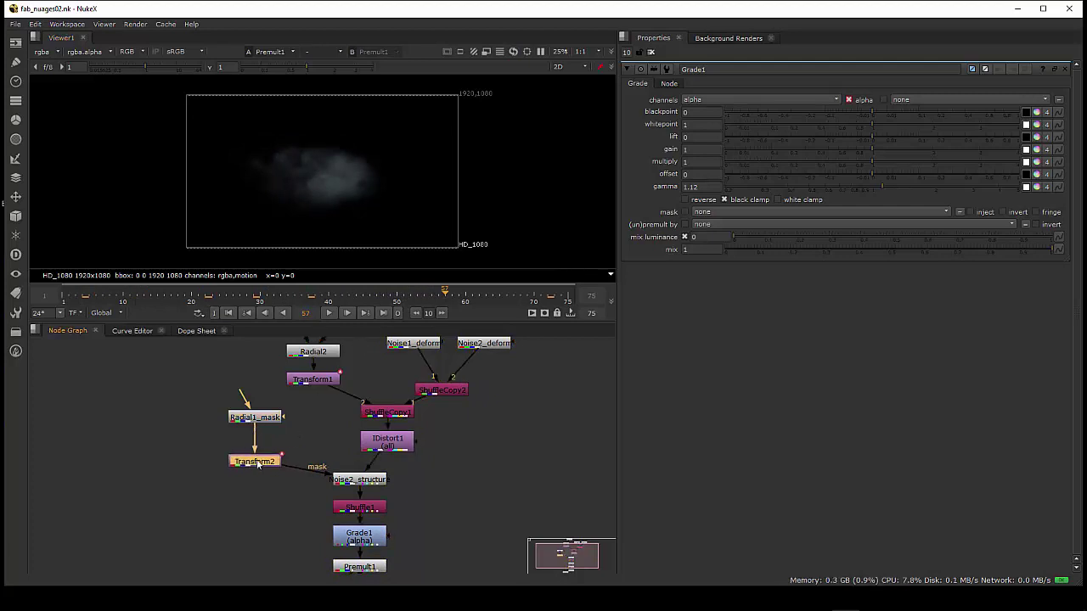
pyautogui.moveTo(313, 415); pyautogui.dragTo(316, 454, button='middle')
pyautogui.click(318, 428)
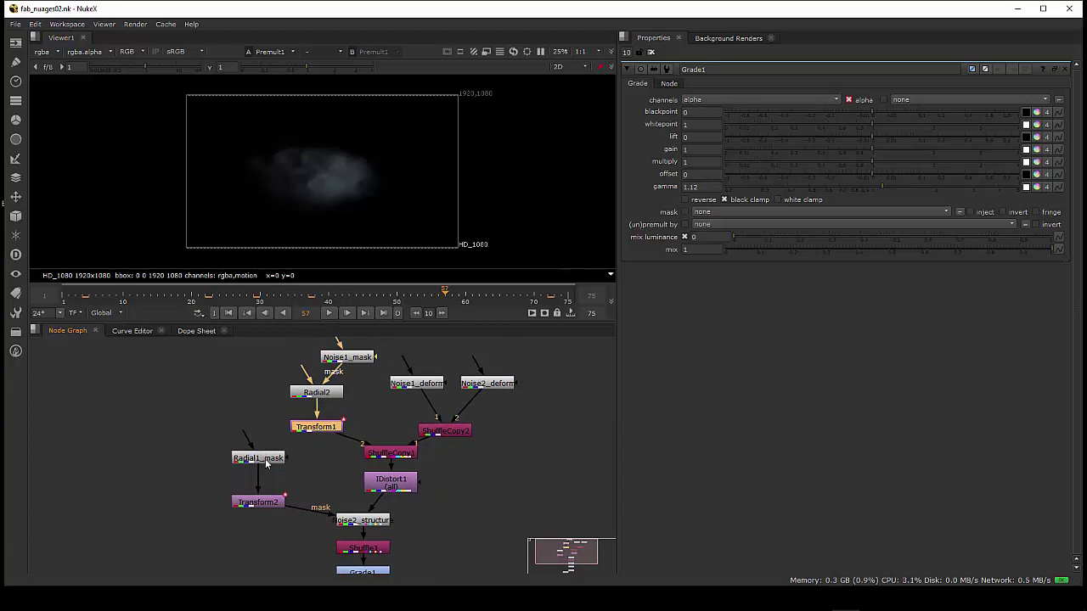
pyautogui.click(265, 458)
pyautogui.moveTo(264, 462); pyautogui.dragTo(231, 480, button='middle')
pyautogui.moveTo(308, 372); pyautogui.dragTo(218, 370)
pyautogui.moveTo(346, 451); pyautogui.dragTo(365, 414, button='middle')
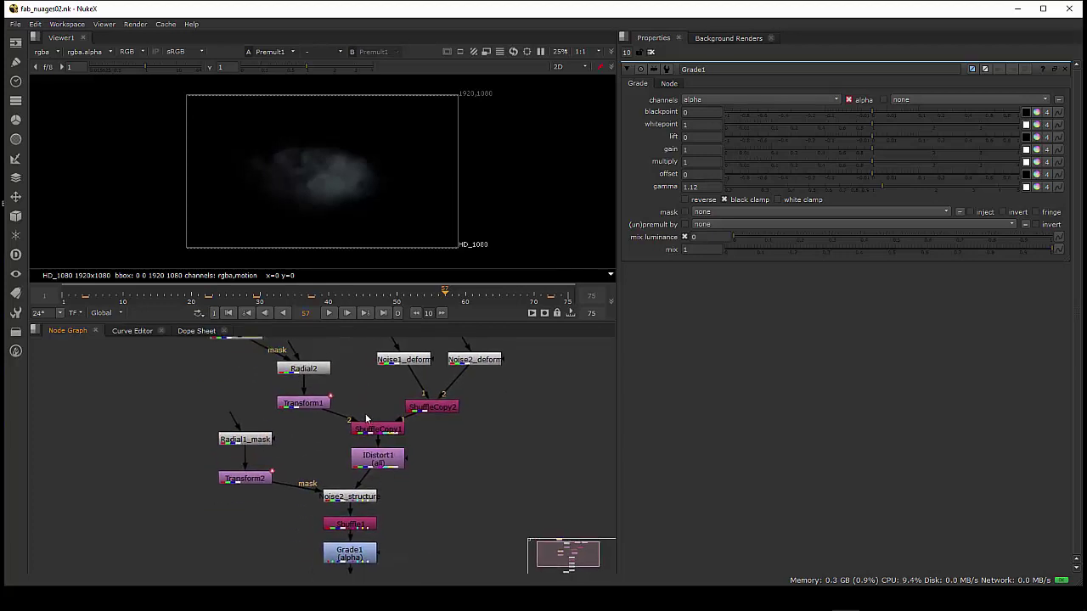
# Step: Disconnect IDistort1 from the Noise2_structure node and show Noise2_structure in the viewer
pyautogui.moveTo(397, 500); pyautogui.dragTo(474, 499, button='middle')
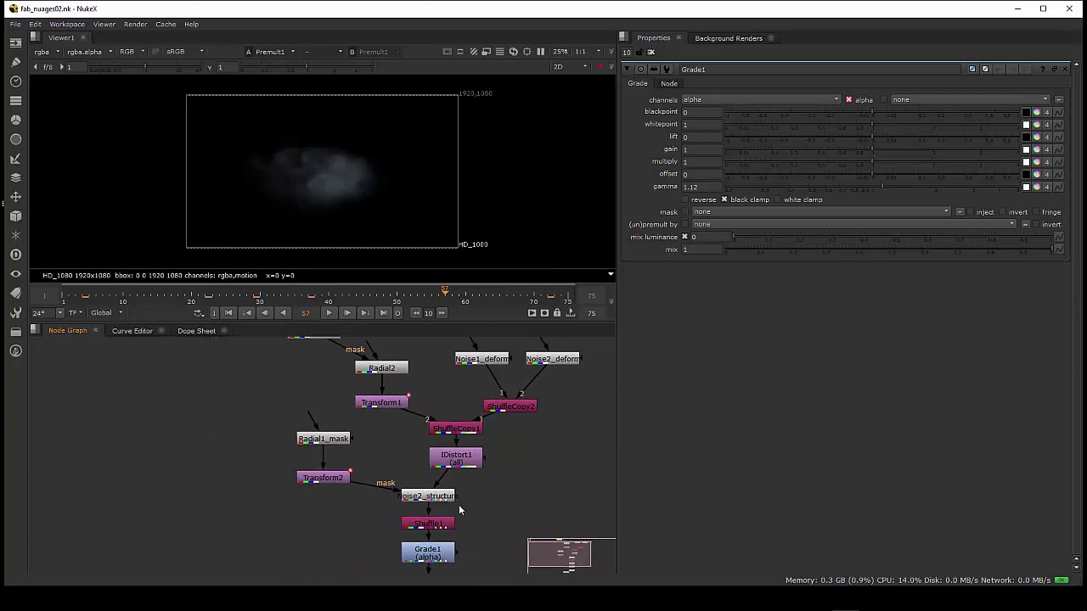
pyautogui.click(438, 499)
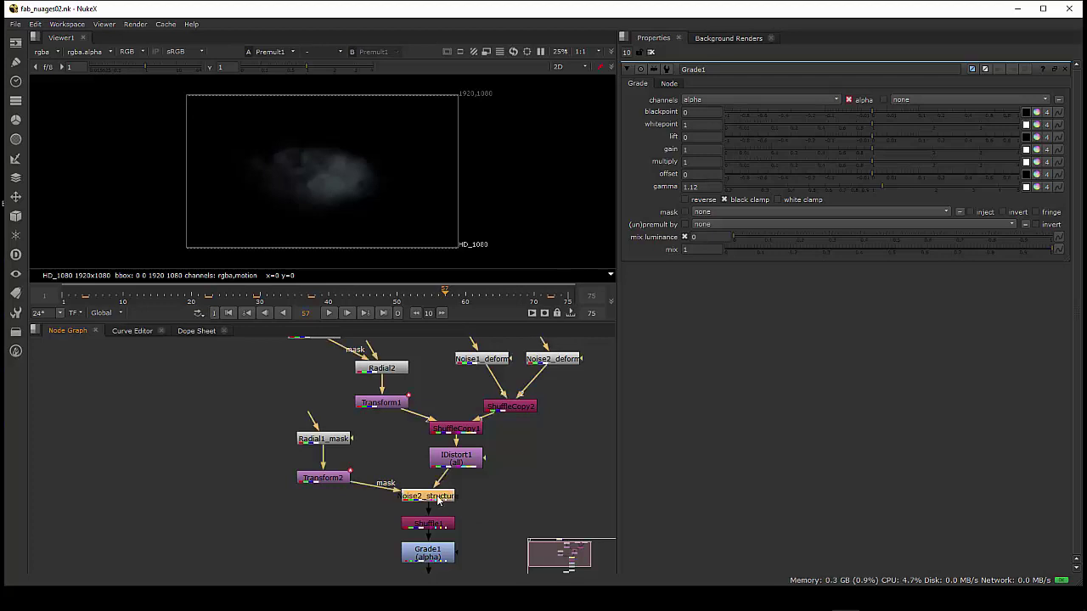
pyautogui.scroll(3, 427, 502)
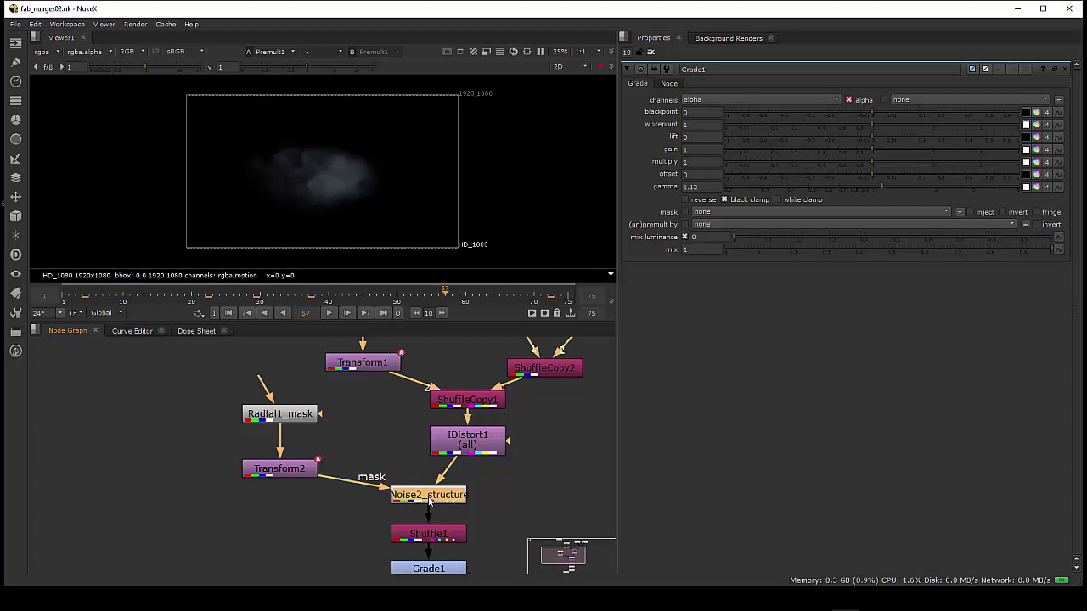
pyautogui.moveTo(466, 493); pyautogui.dragTo(434, 513, button='middle')
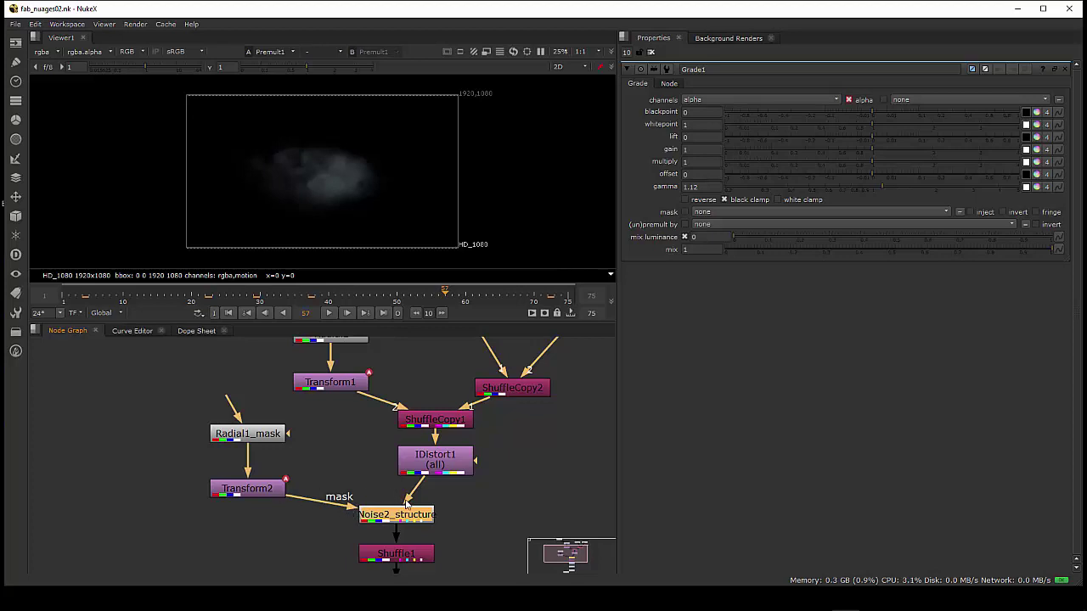
pyautogui.moveTo(406, 504); pyautogui.dragTo(416, 513)
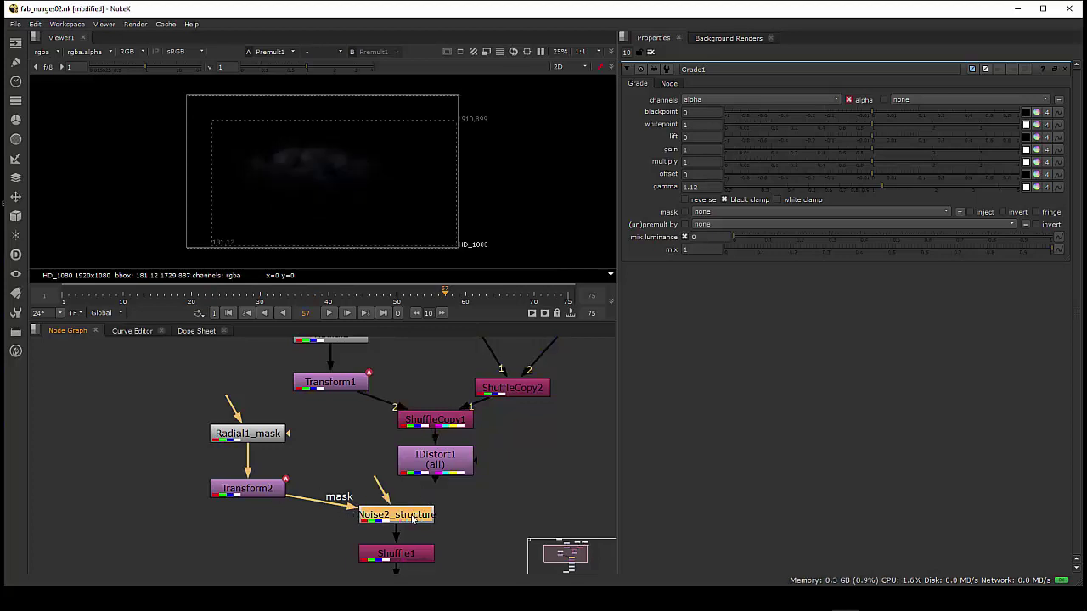
pyautogui.press('1')
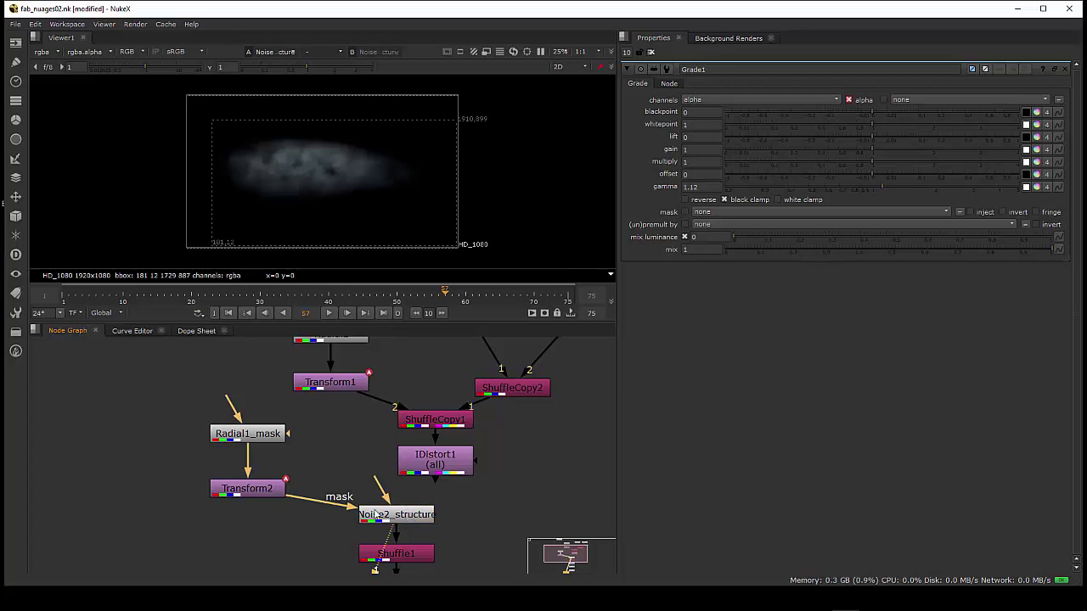
# Step: Move Transform2 slightly closer to Radial1_mask and open the colour settings of Noise2_structure
pyautogui.click(261, 438)
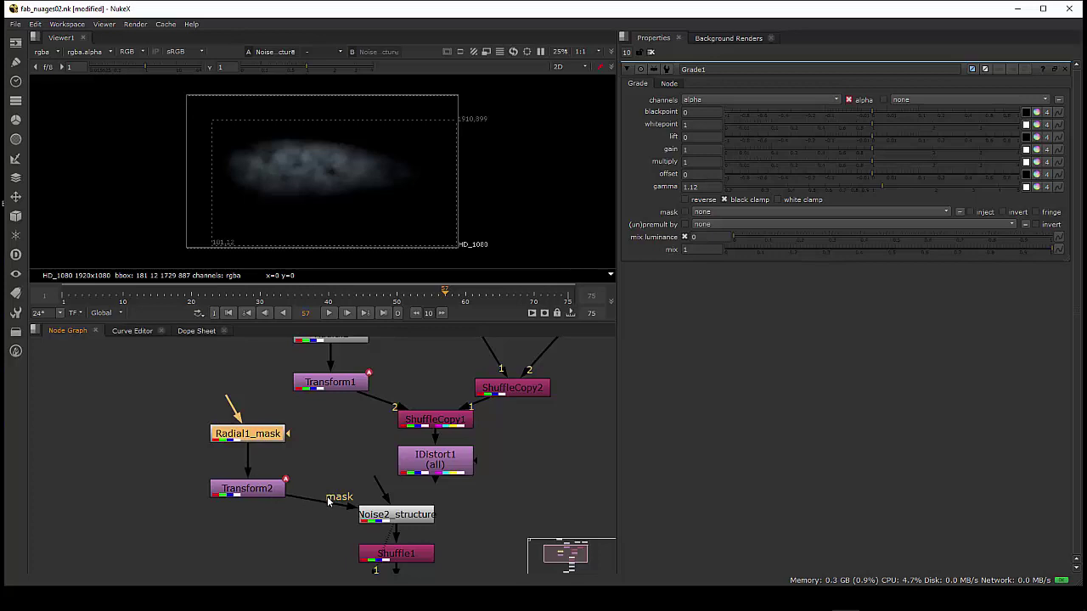
pyautogui.moveTo(270, 497); pyautogui.dragTo(270, 481)
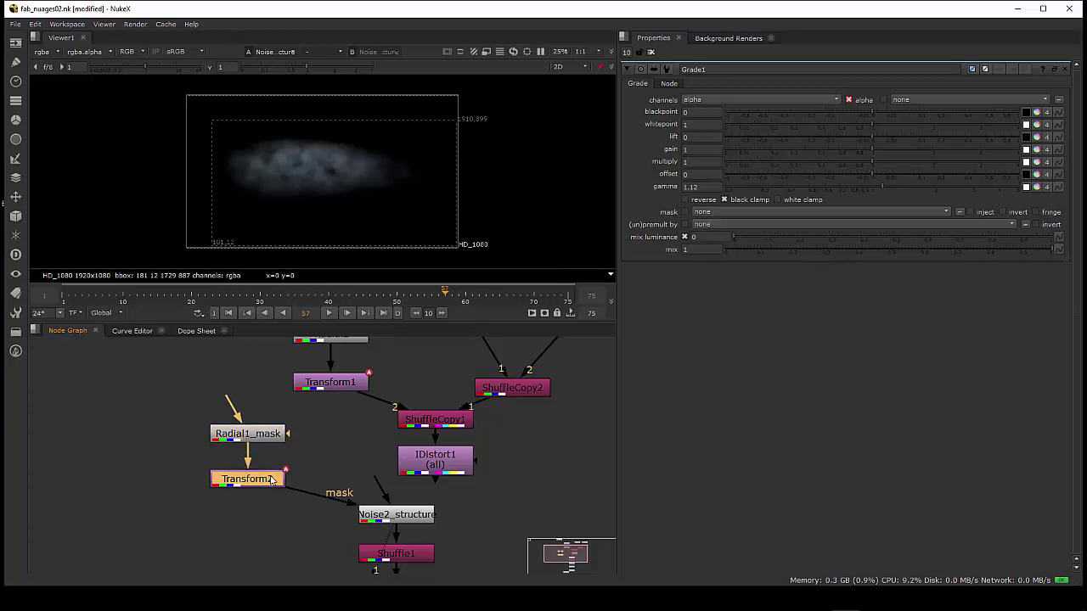
pyautogui.click(383, 518)
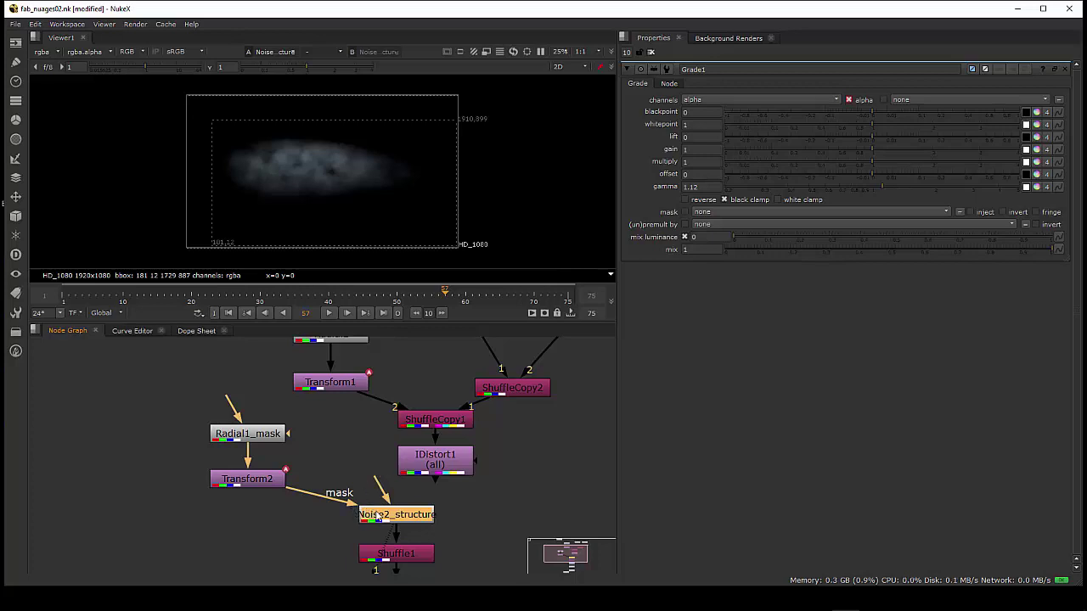
pyautogui.doubleClick(379, 517)
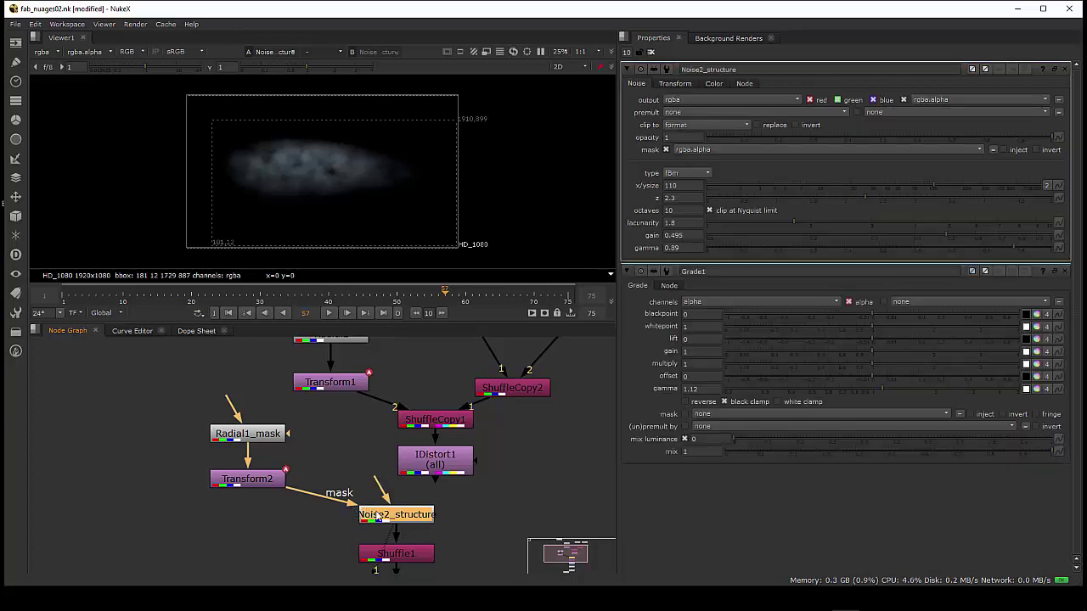
pyautogui.click(713, 84)
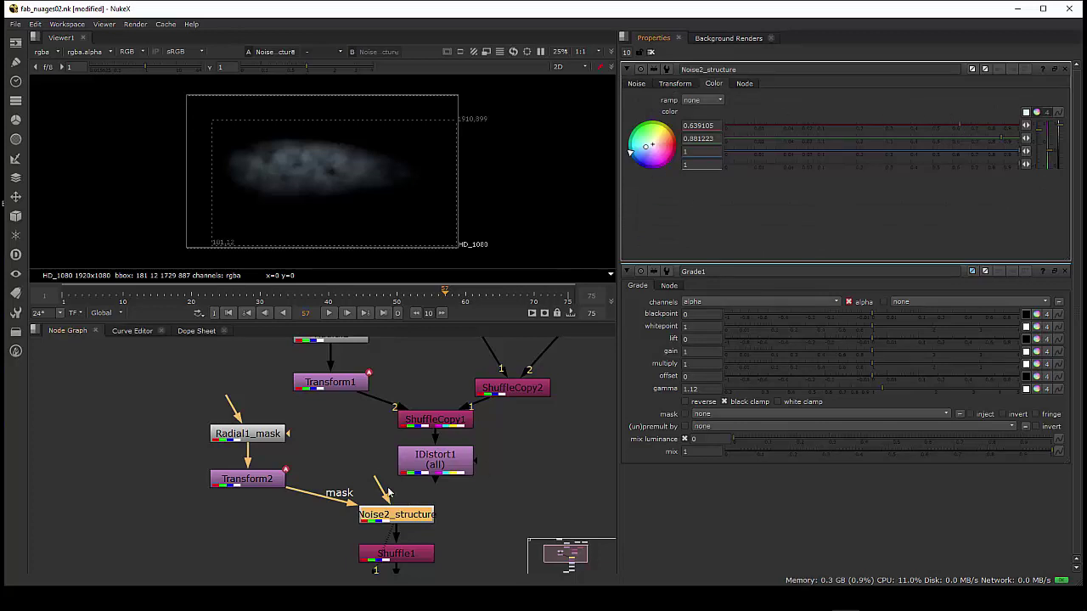
# Step: Reconnect the Noise2_structure input to IDistort1 and show IDistort1 in the viewer
pyautogui.moveTo(389, 491); pyautogui.dragTo(419, 465)
pyautogui.moveTo(422, 471); pyautogui.dragTo(433, 466)
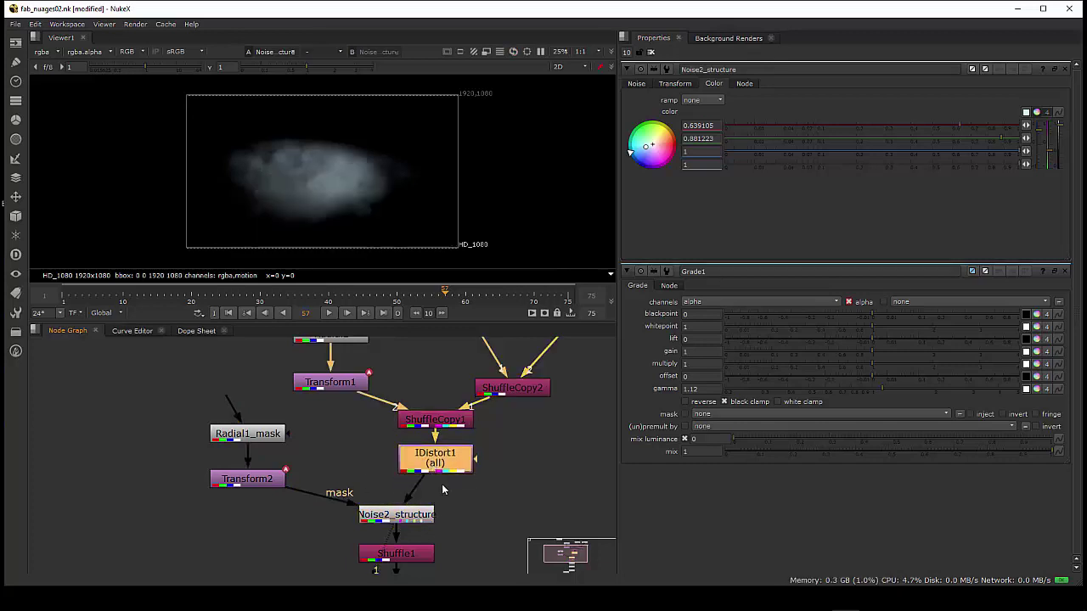
pyautogui.moveTo(442, 485); pyautogui.dragTo(451, 520, button='middle')
pyautogui.press('1')
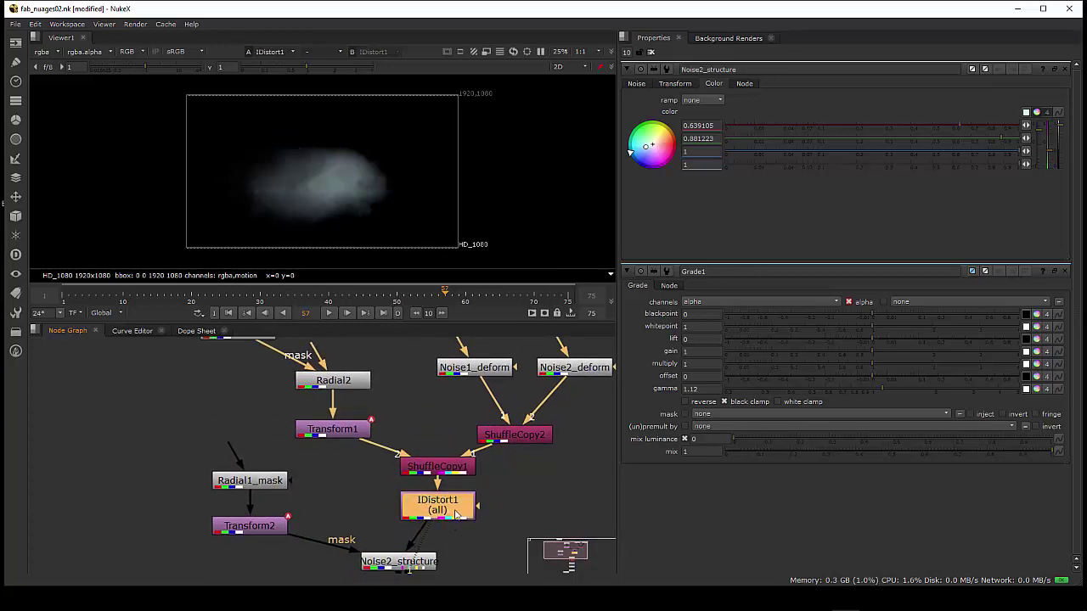
pyautogui.click(454, 515)
pyautogui.moveTo(456, 523); pyautogui.dragTo(407, 508, button='middle')
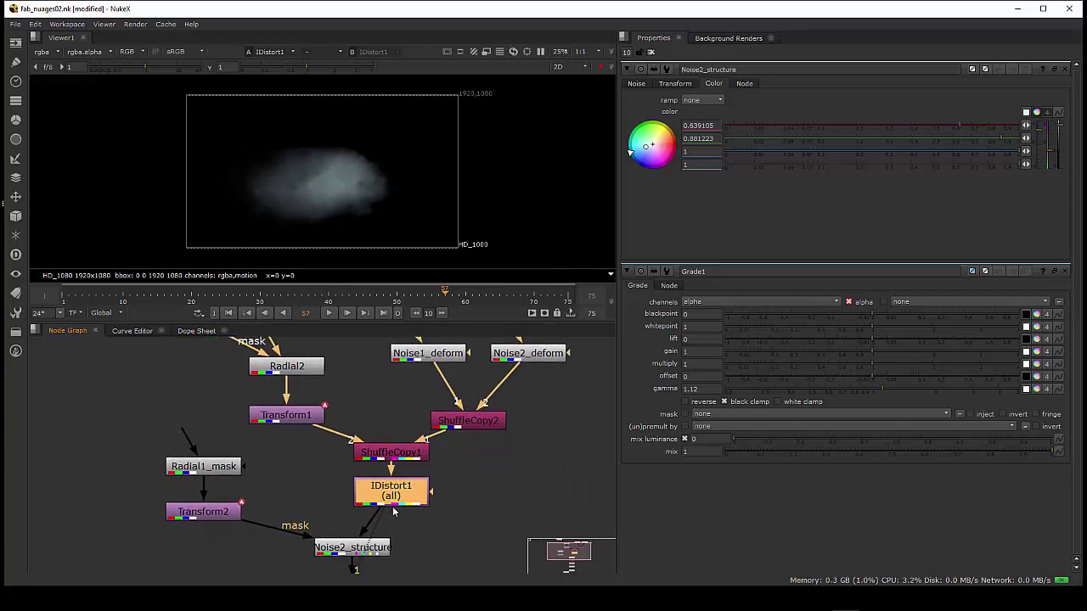
# Step: Move Radial1_mask and Transform2 together further left of the IDistort1 branch, keeping them aligned, and reselect IDistort1
pyautogui.scroll(-2, 393, 506)
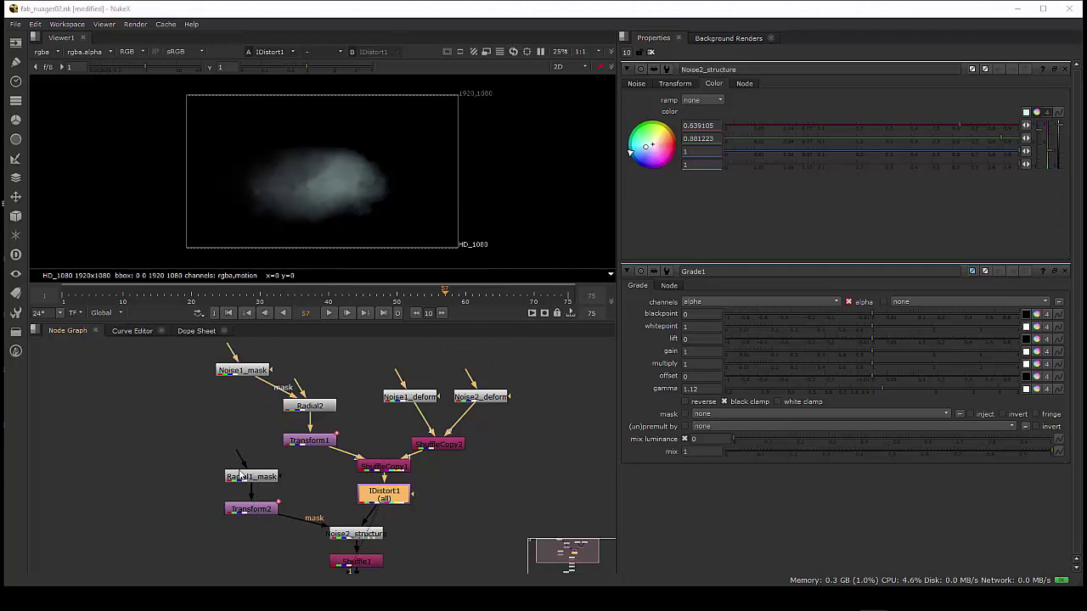
pyautogui.moveTo(214, 450); pyautogui.dragTo(228, 495)
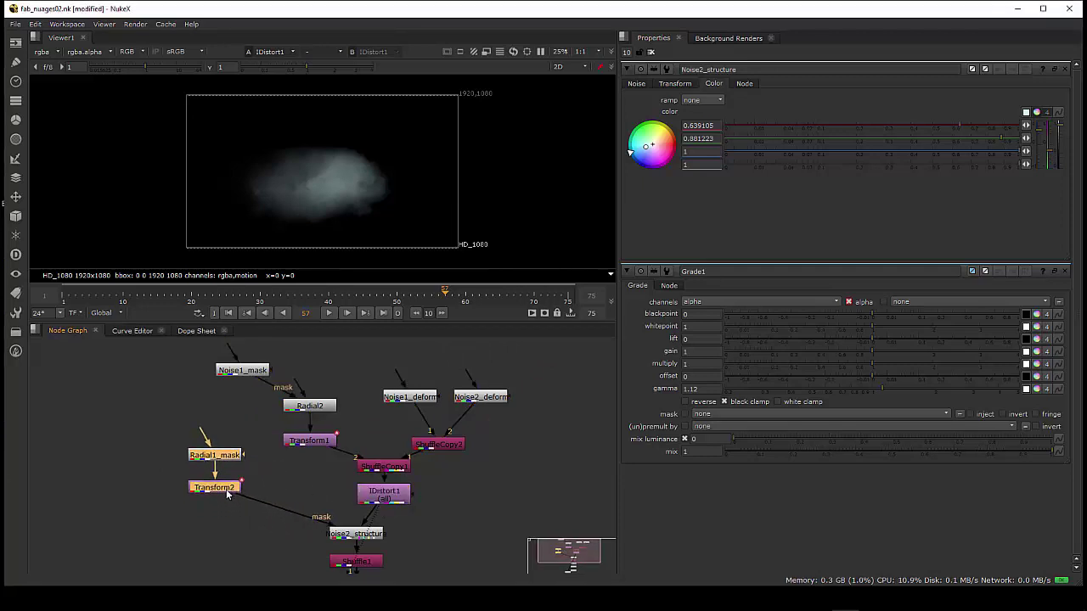
pyautogui.scroll(2, 383, 495)
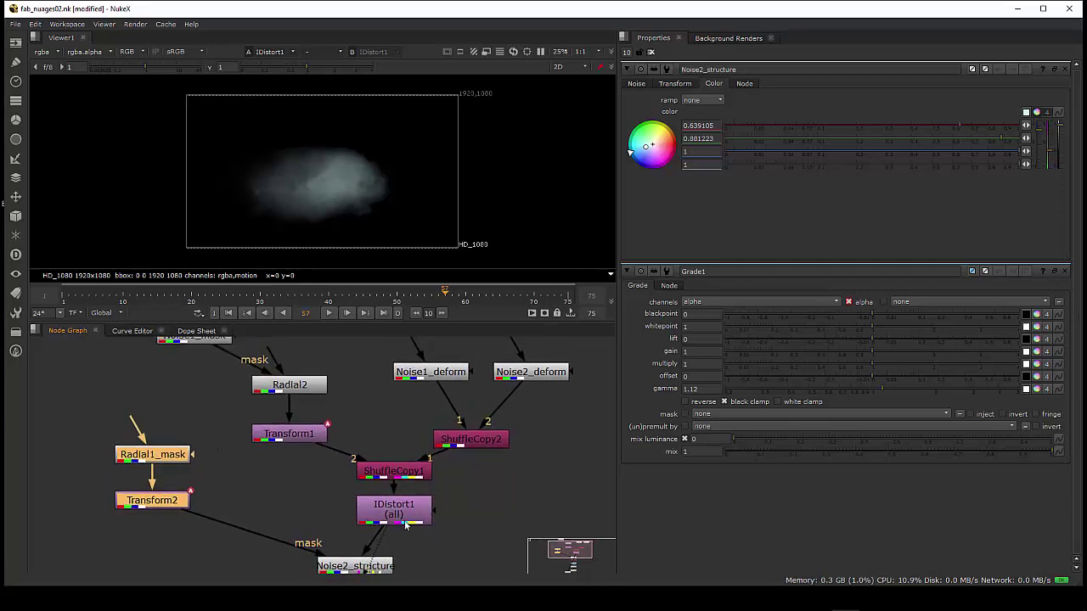
pyautogui.click(405, 520)
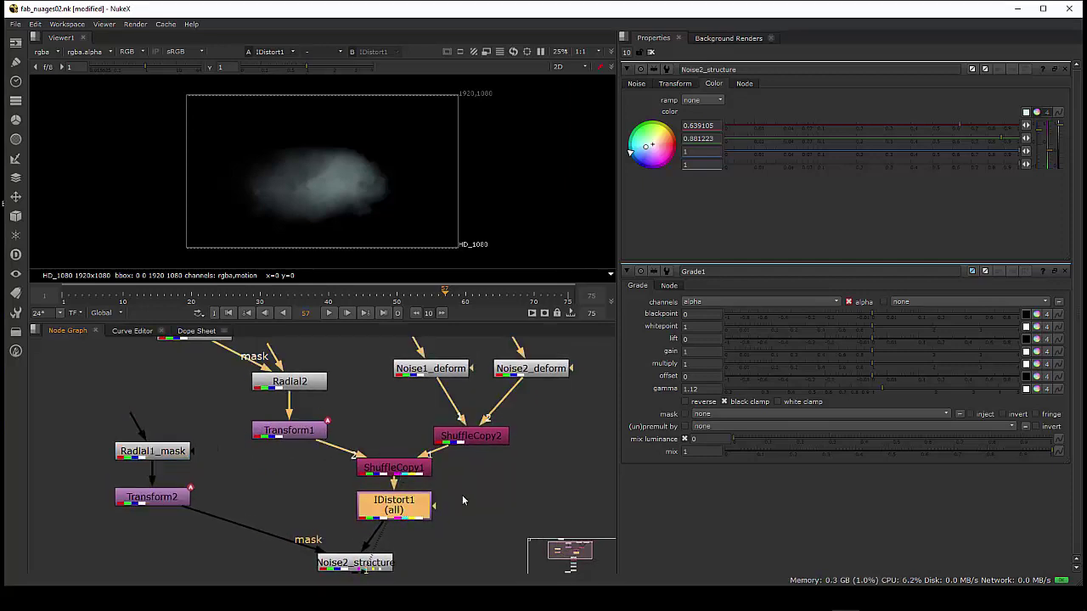
pyautogui.moveTo(462, 501); pyautogui.dragTo(480, 529, button='middle')
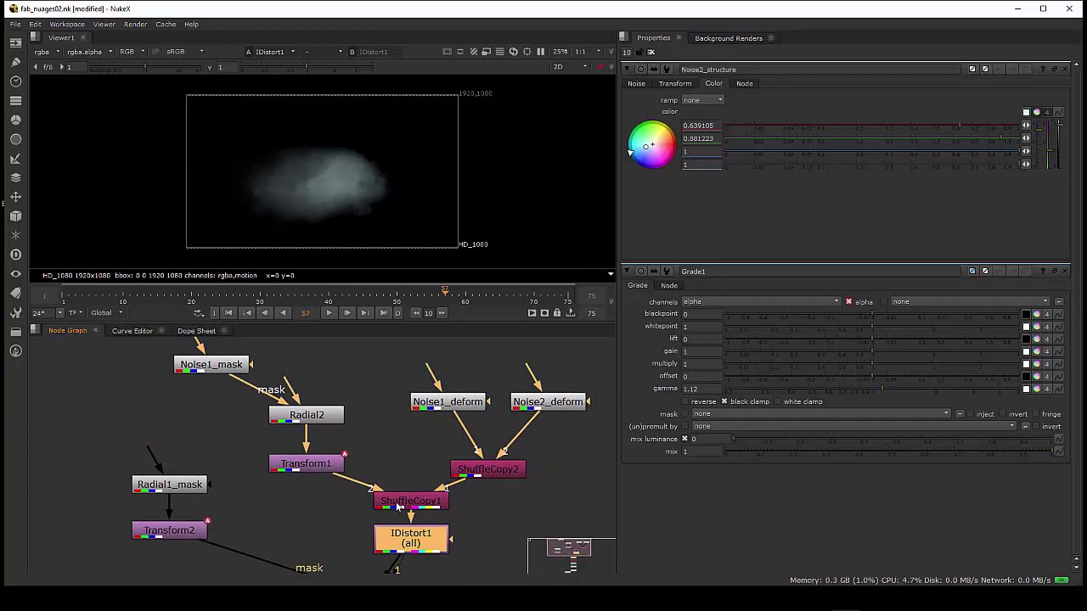
# Step: View Radial2 and its Noise1_mask input in the viewer, and follow the branch down to Transform1
pyautogui.click(308, 418)
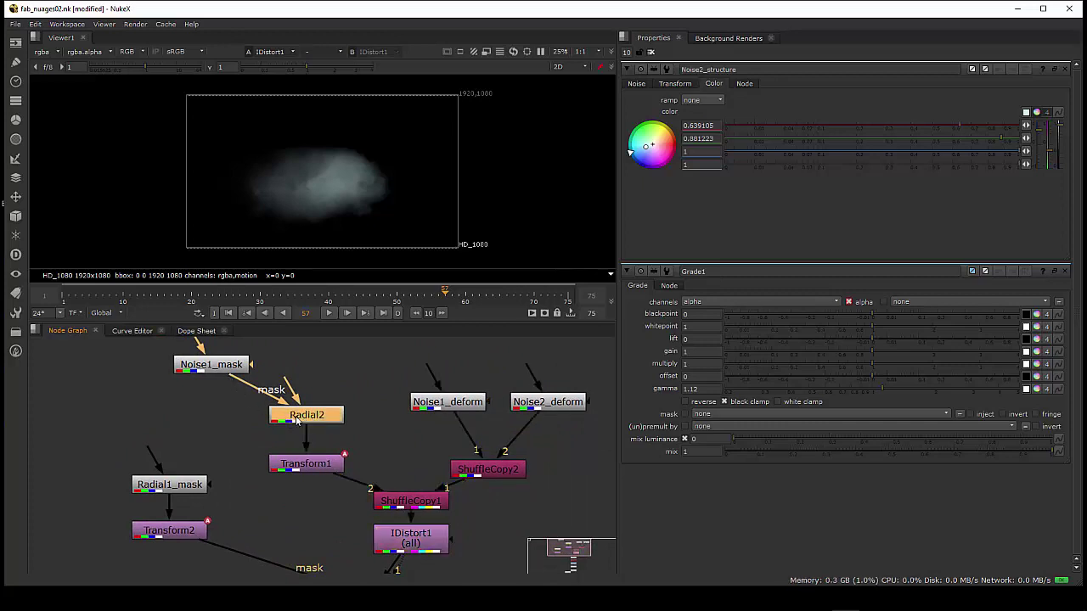
pyautogui.press('1')
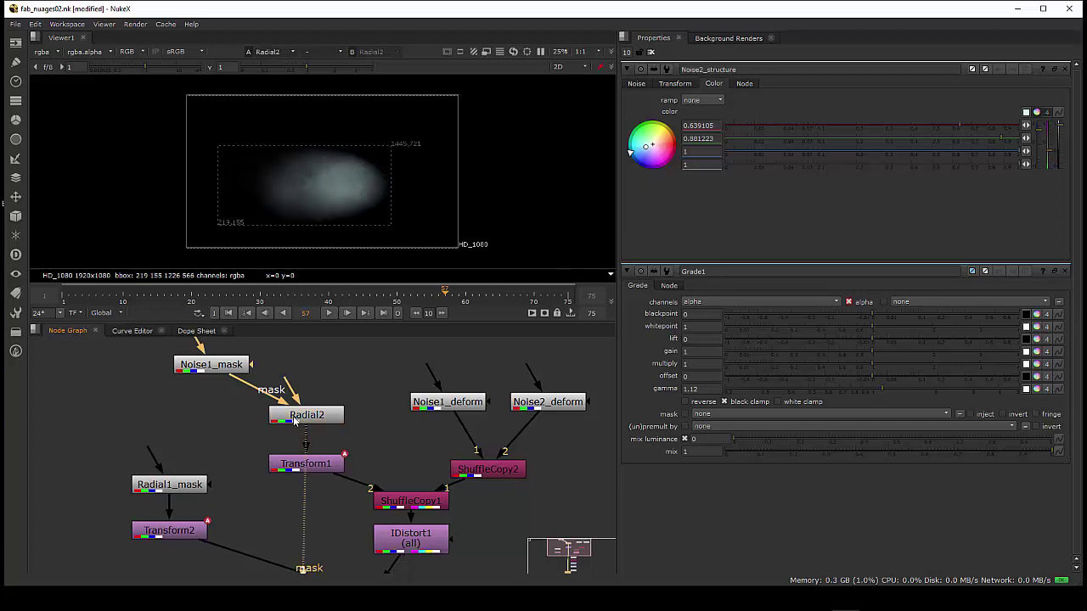
pyautogui.click(222, 371)
pyautogui.press('1')
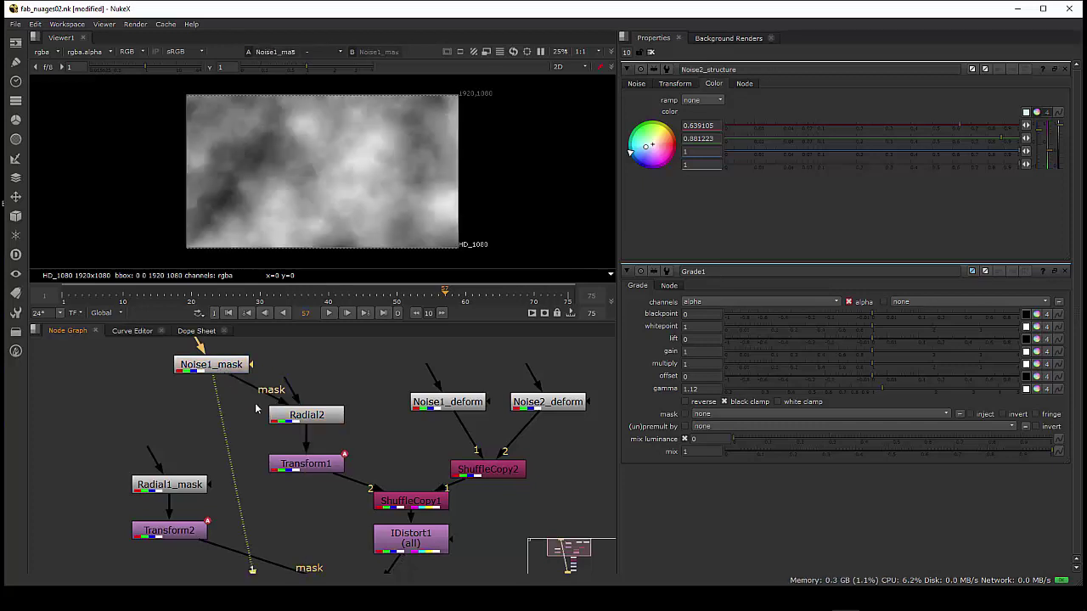
pyautogui.click(301, 416)
pyautogui.press('1')
pyautogui.click(316, 468)
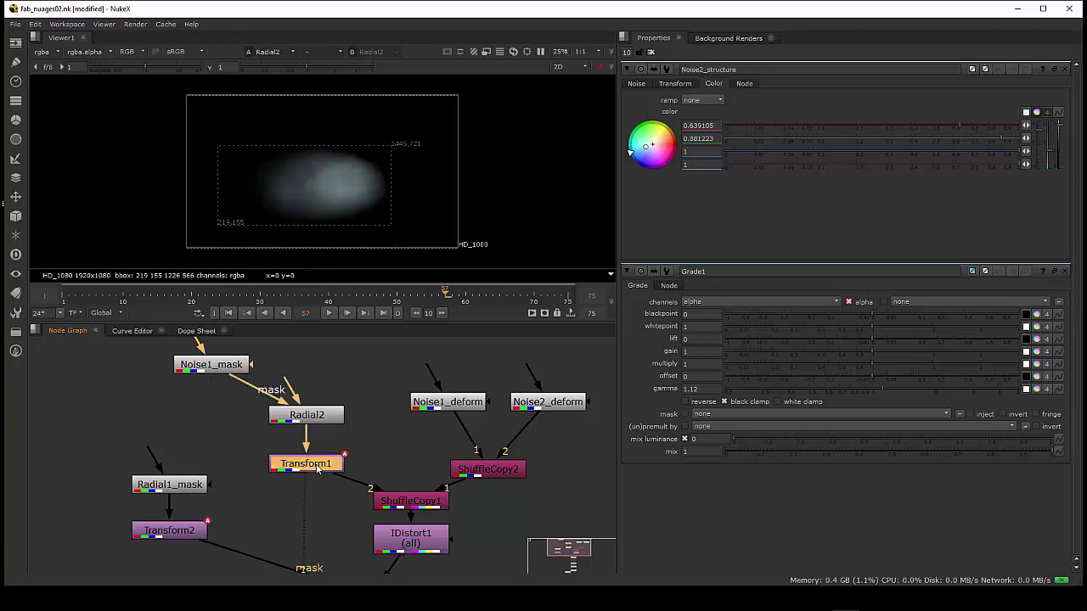
pyautogui.press('1')
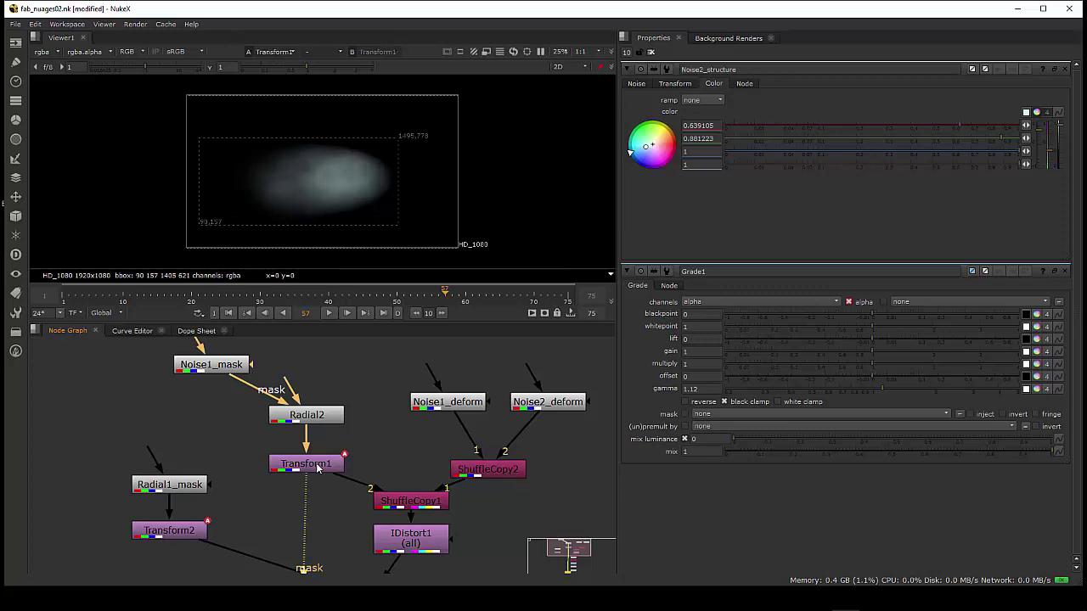
# Step: Compare the cloud before and after distortion by alternating the viewer between ShuffleCopy1 and IDistort1
pyautogui.click(408, 503)
pyautogui.press('1')
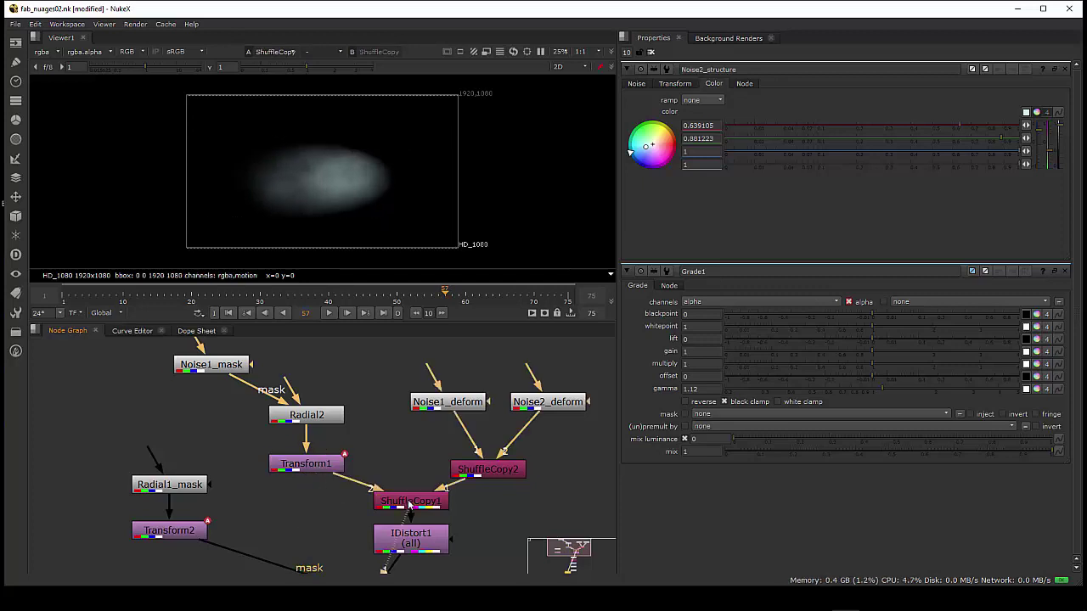
pyautogui.click(421, 547)
pyautogui.press('1')
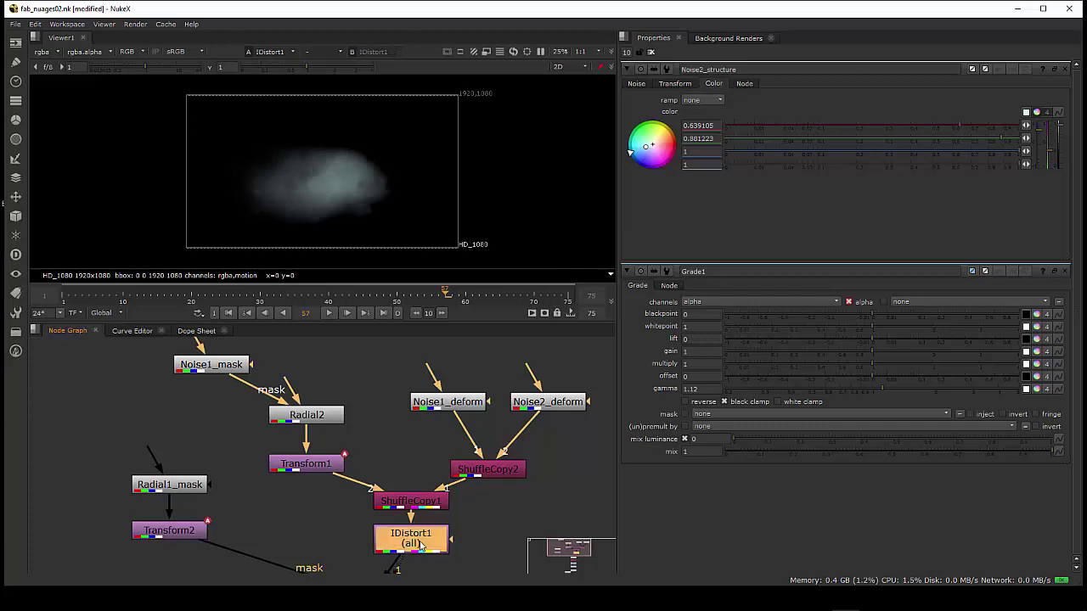
pyautogui.click(414, 509)
pyautogui.press('1')
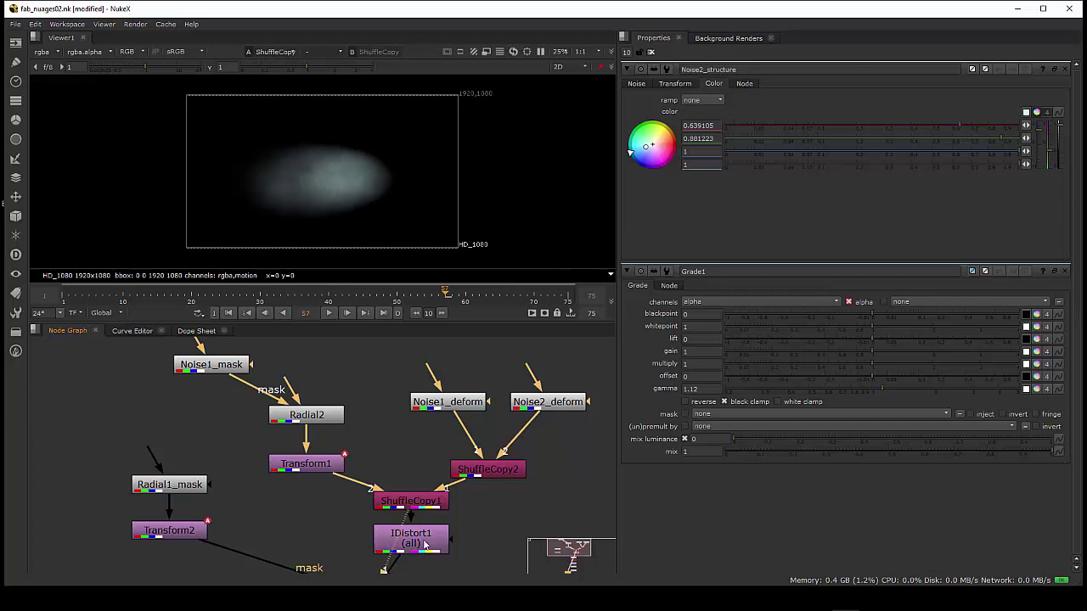
pyautogui.click(426, 546)
pyautogui.press('1')
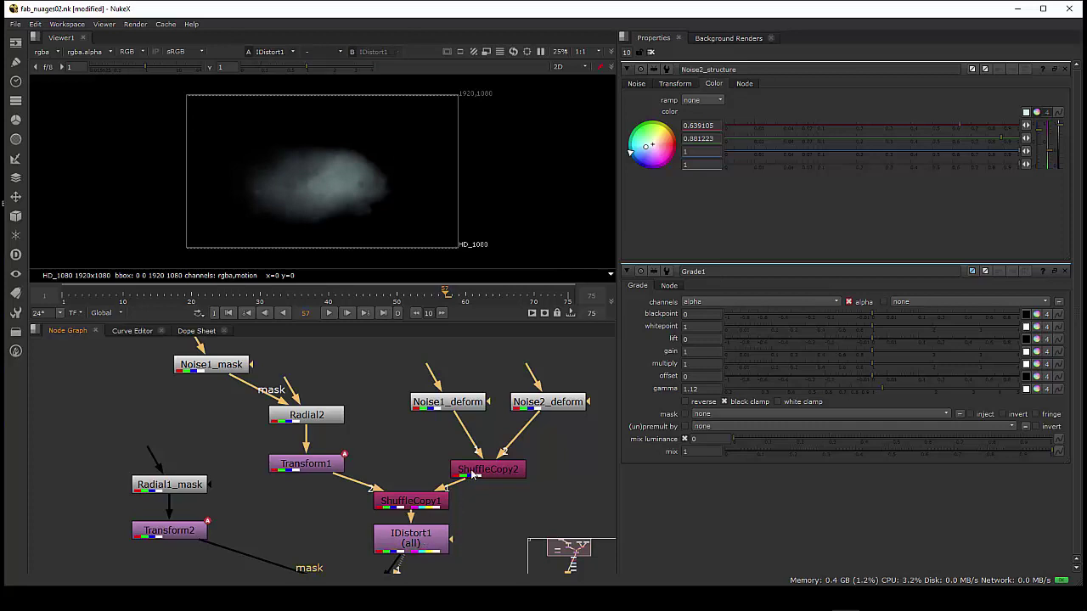
# Step: Move ShuffleCopy2 slightly up, line up Noise1_deform and Noise2_deform side by side above it, and open the Noise1_deform settings
pyautogui.moveTo(474, 474); pyautogui.dragTo(472, 460)
pyautogui.moveTo(453, 409); pyautogui.dragTo(442, 398)
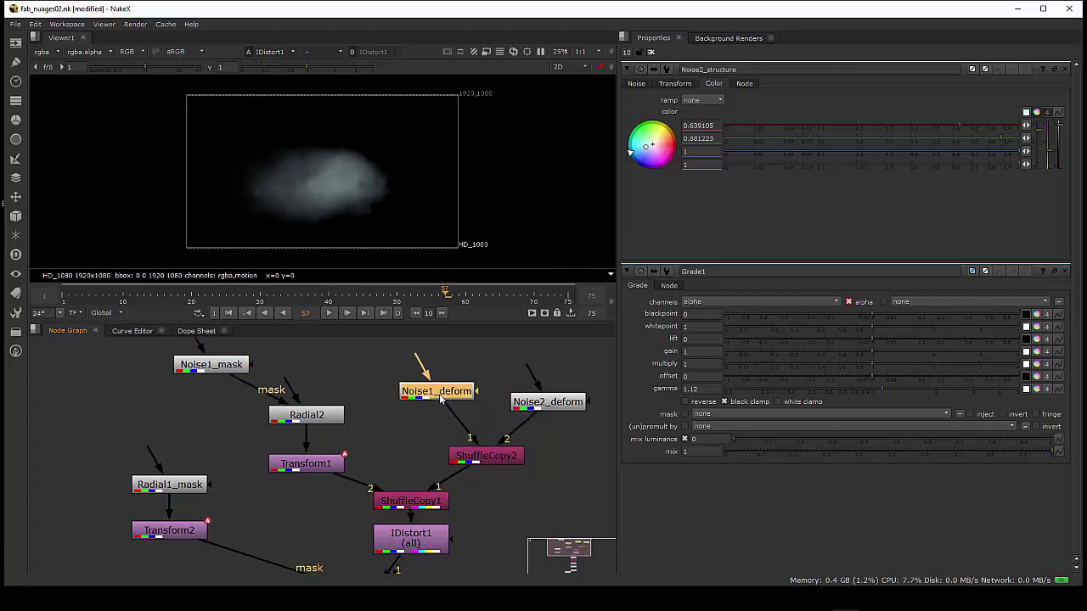
pyautogui.moveTo(544, 406); pyautogui.dragTo(537, 390)
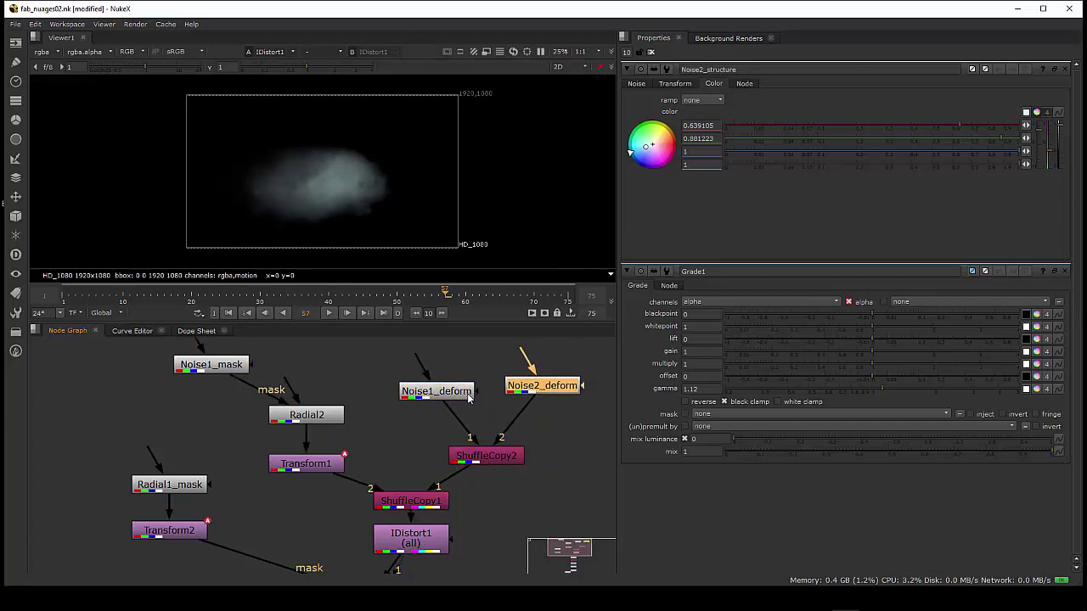
pyautogui.doubleClick(458, 395)
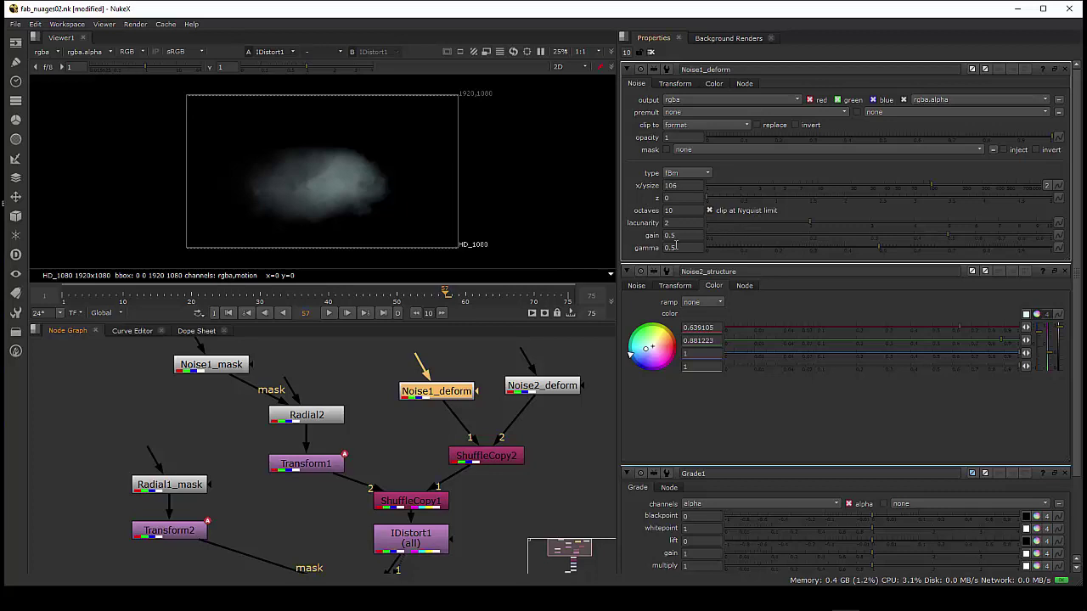
pyautogui.moveTo(546, 386); pyautogui.dragTo(543, 391)
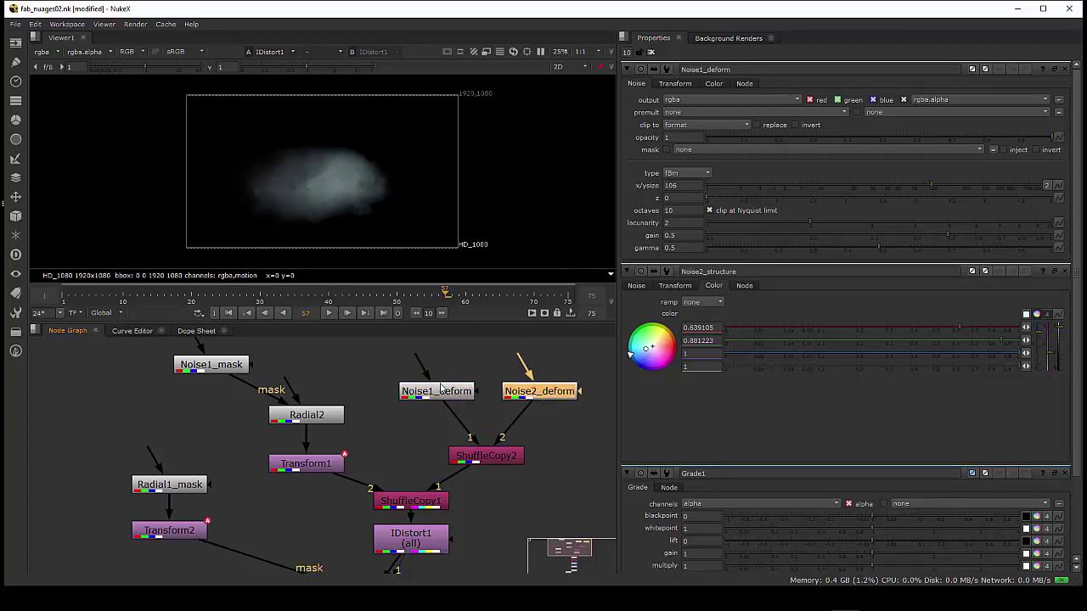
# Step: Review the ShuffleCopy2 channel routing, taking green from the second input
pyautogui.click(483, 453)
pyautogui.doubleClick(483, 455)
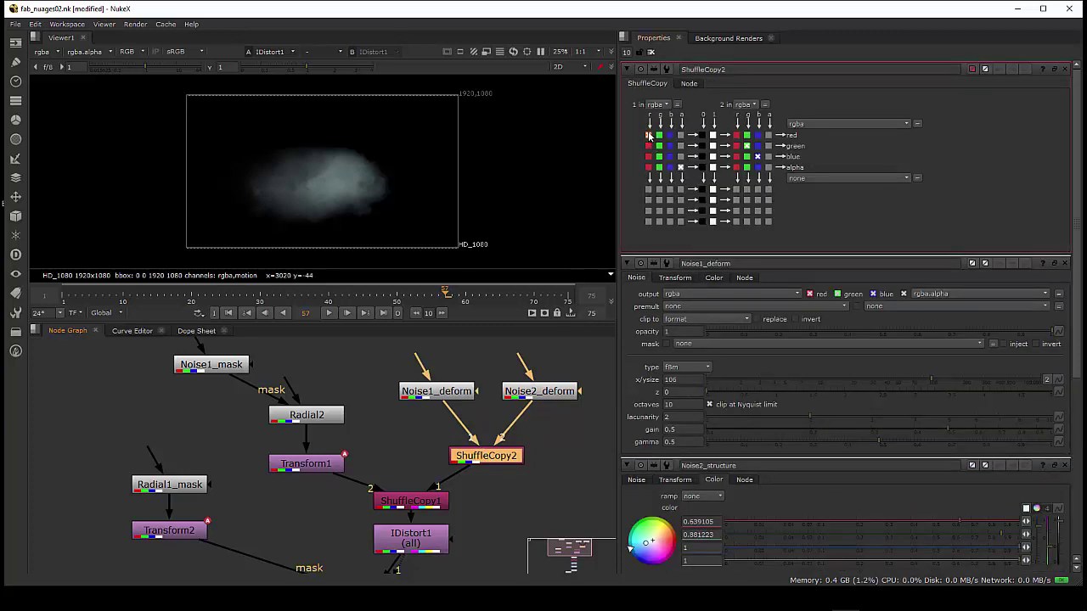
pyautogui.click(747, 146)
# Step: Open the ShuffleCopy1 settings and choose motion as its second output layer
pyautogui.doubleClick(411, 501)
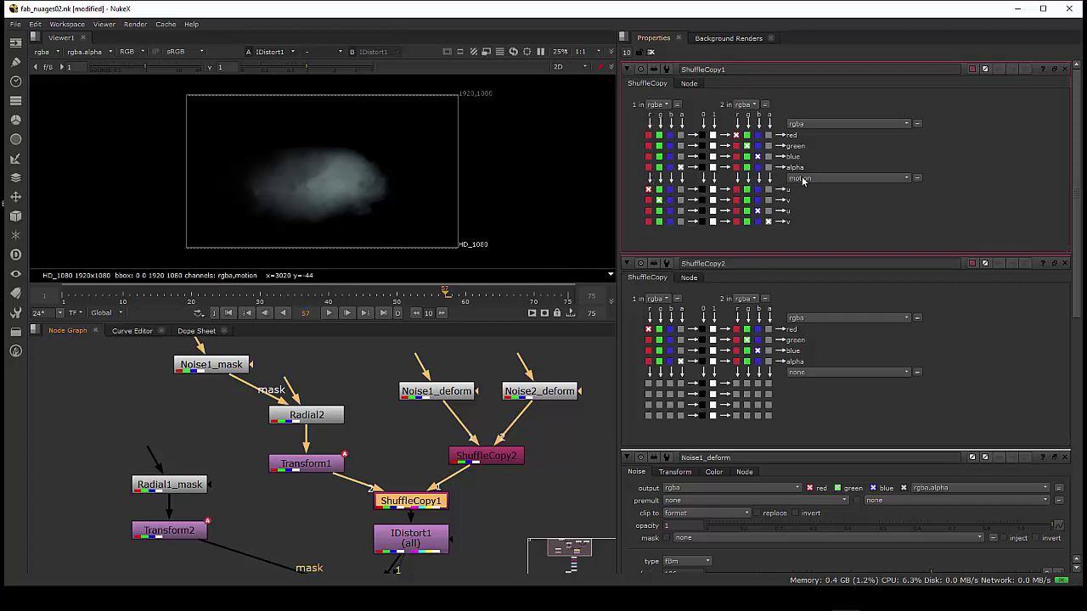
pyautogui.click(803, 179)
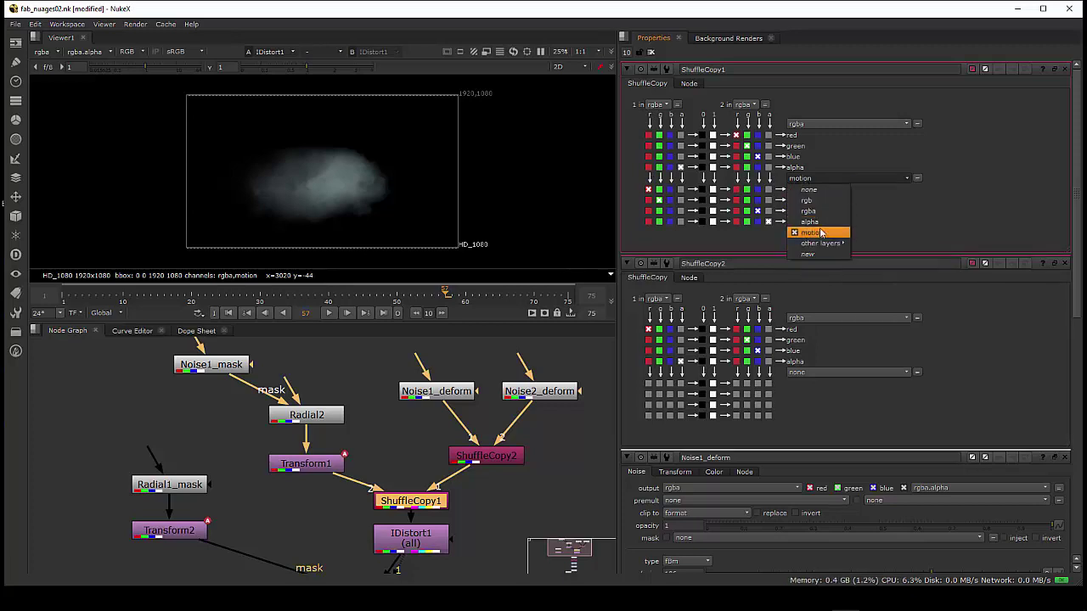
pyautogui.click(820, 234)
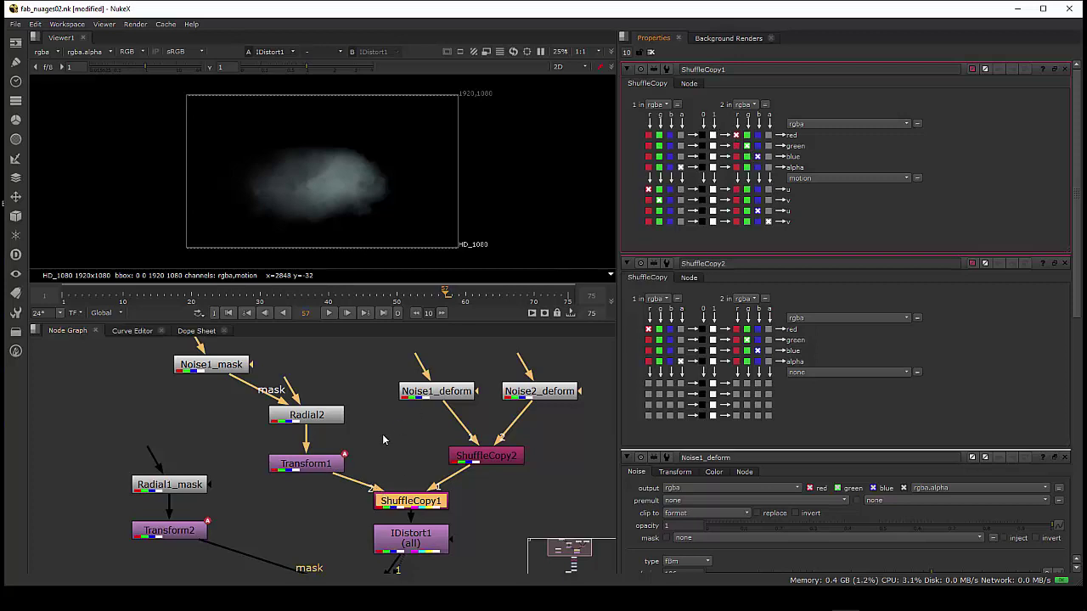
# Step: View Radial2, Transform1, ShuffleCopy1 and IDistort1 one after another to trace how the cloud shape is distorted
pyautogui.click(310, 472)
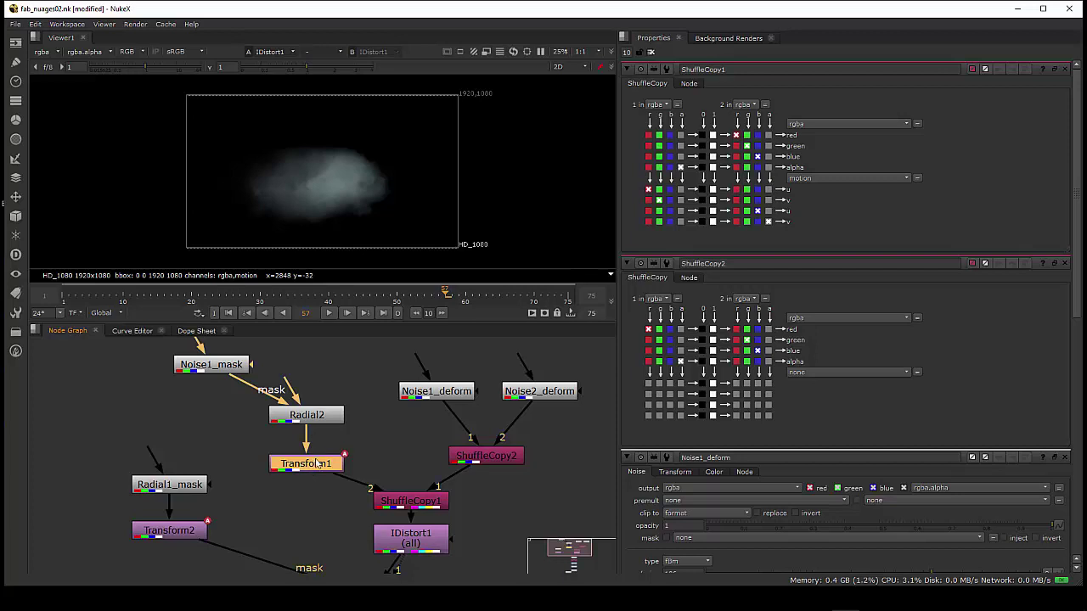
pyautogui.click(310, 416)
pyautogui.press('1')
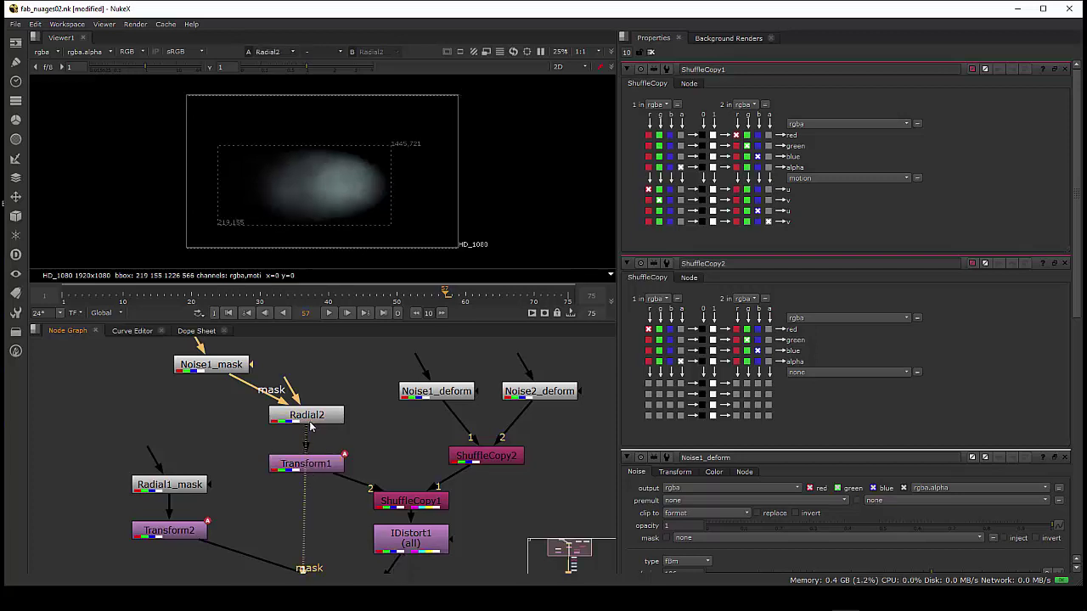
pyautogui.click(309, 467)
pyautogui.press('1')
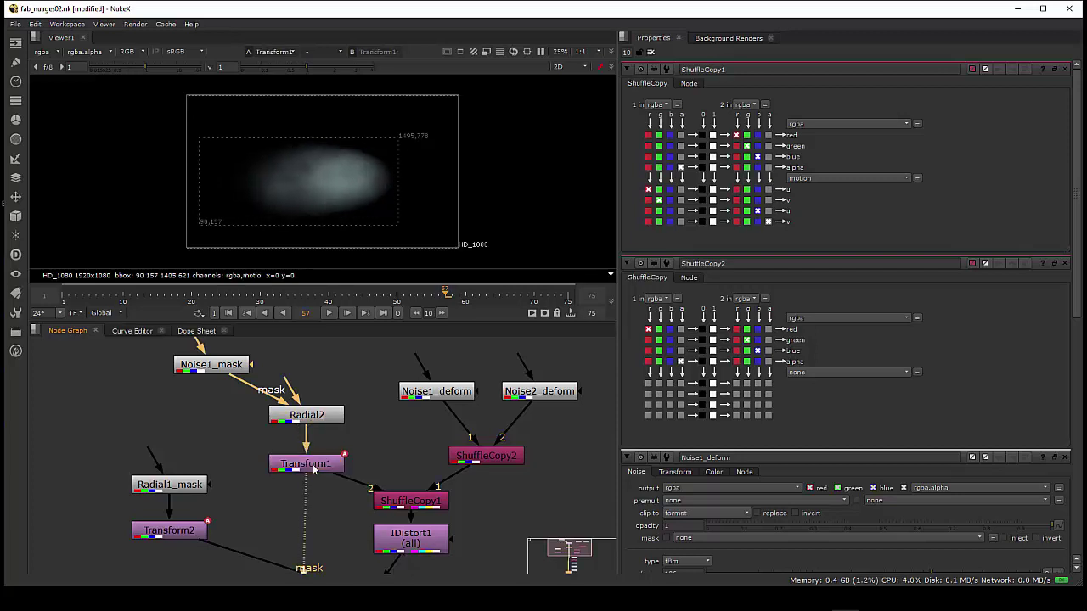
pyautogui.click(385, 501)
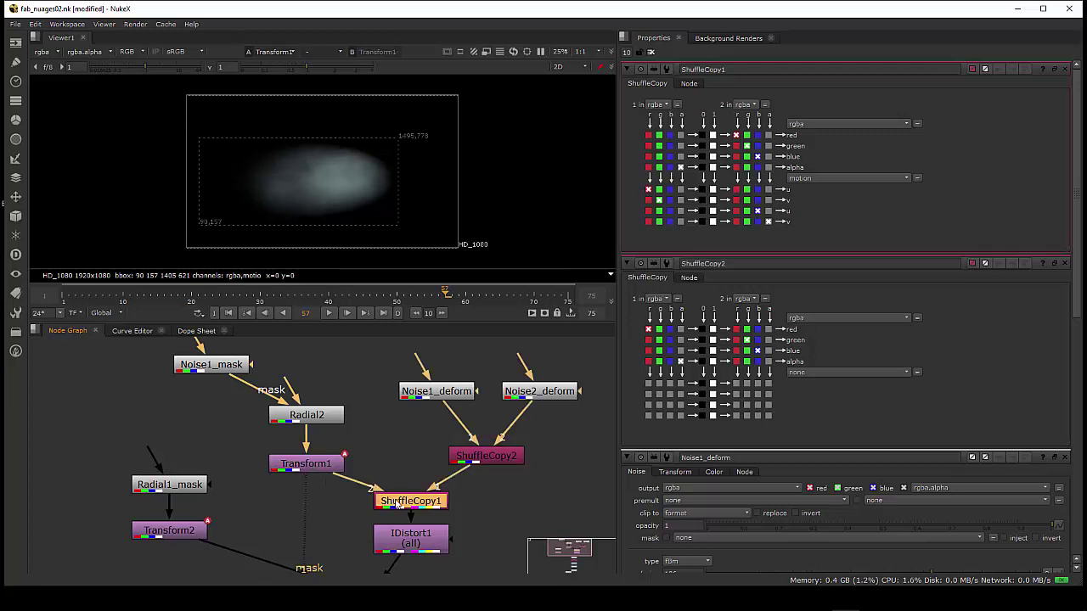
pyautogui.press('1')
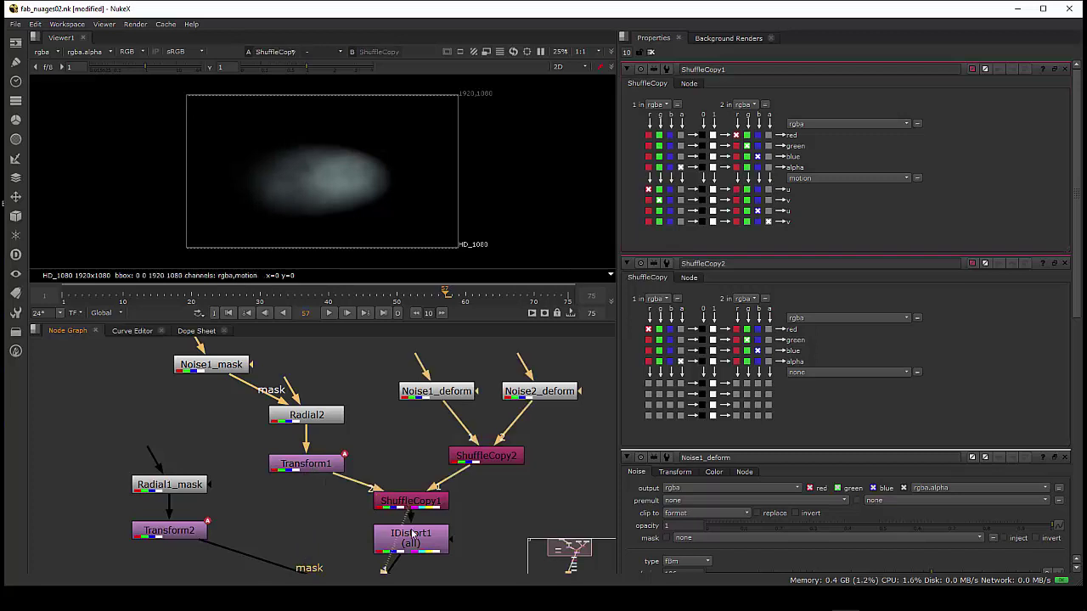
pyautogui.click(414, 535)
pyautogui.press('1')
# Step: Open the IDistort1 settings and raise the UV offset to 0.38
pyautogui.doubleClick(415, 536)
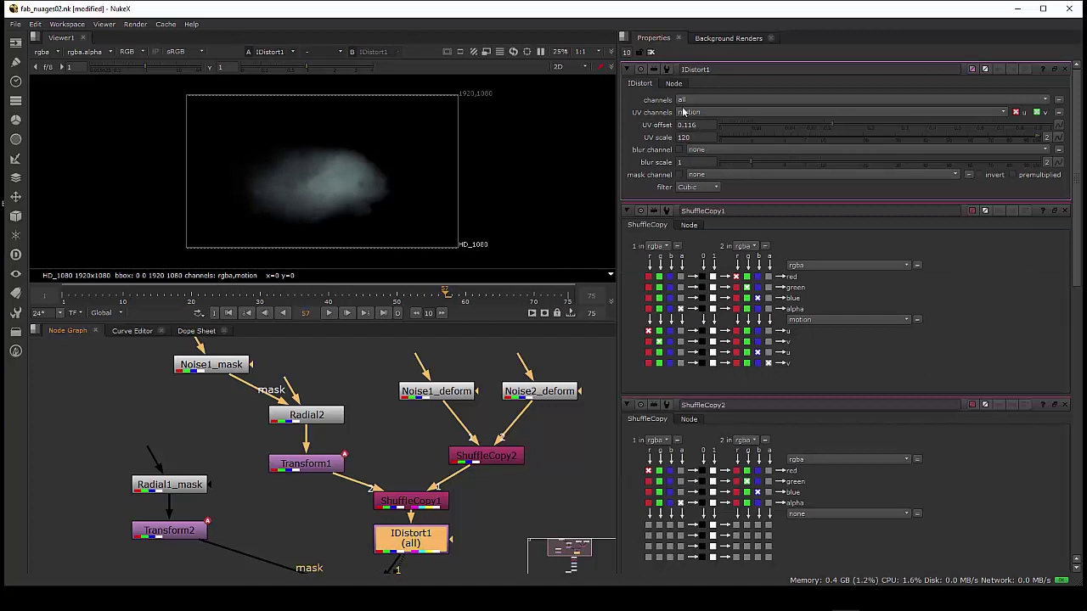
pyautogui.moveTo(712, 110)
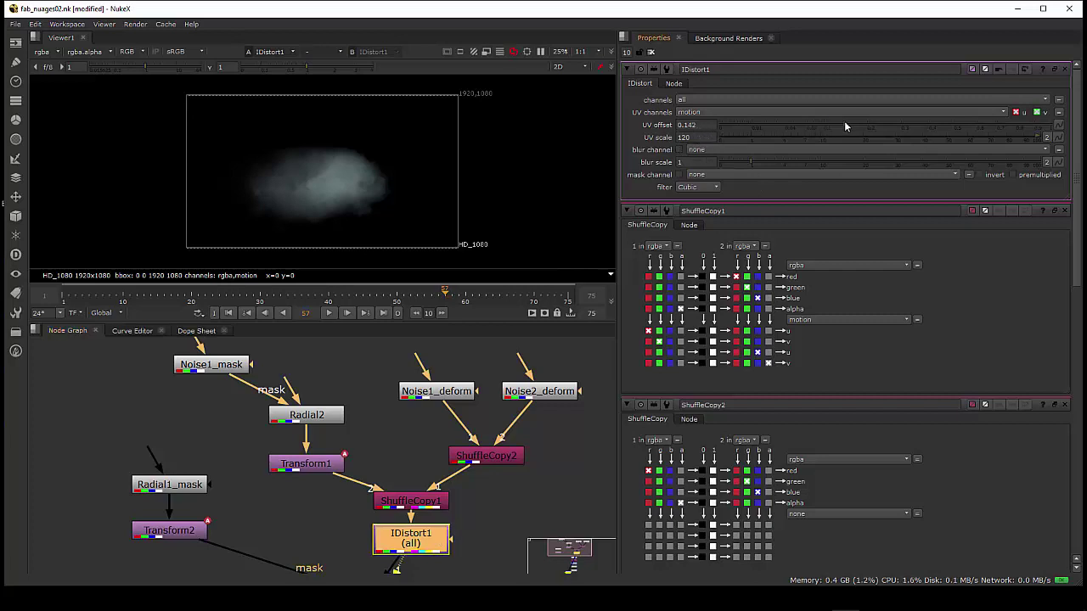
pyautogui.click(905, 125)
pyautogui.click(916, 124)
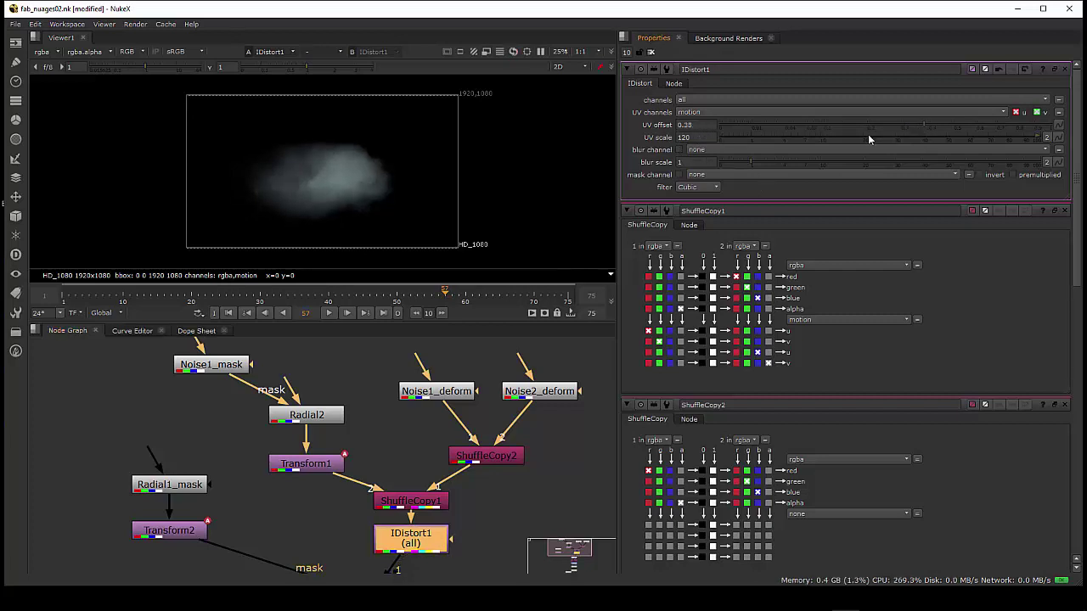
# Step: Try a lower UV scale on IDistort1, and set the UV scale to 100
pyautogui.click(813, 137)
pyautogui.click(874, 131)
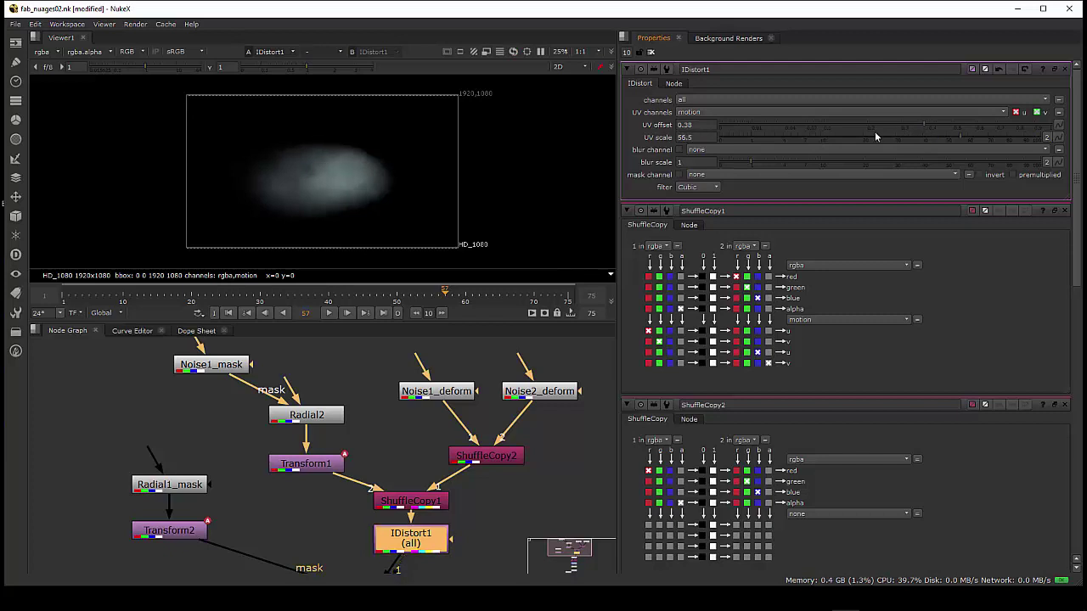
pyautogui.click(703, 135)
pyautogui.doubleClick(703, 135)
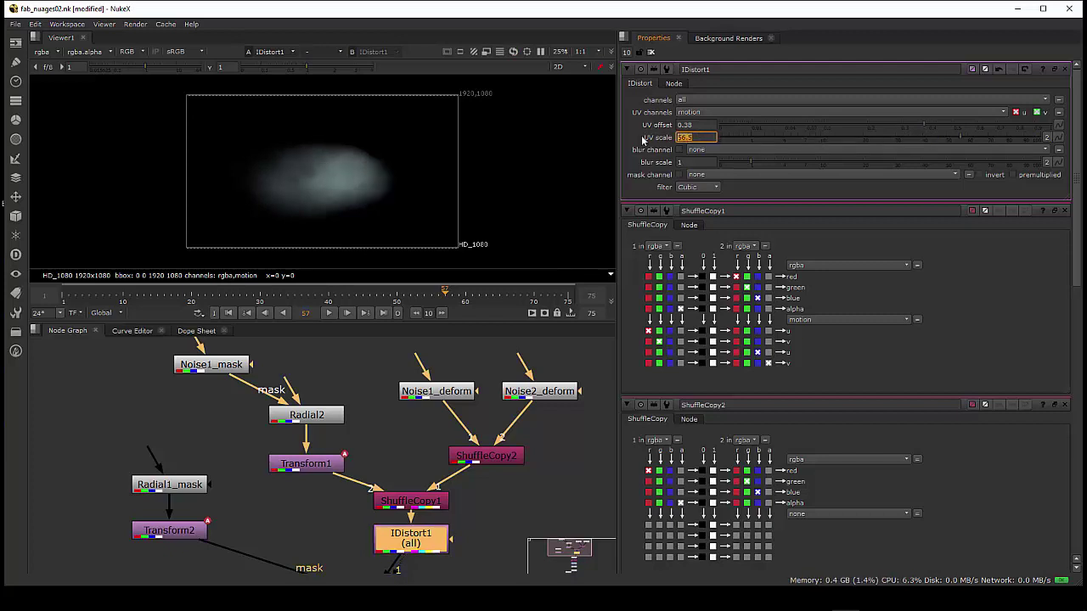
pyautogui.write('100')
pyautogui.press('Return')
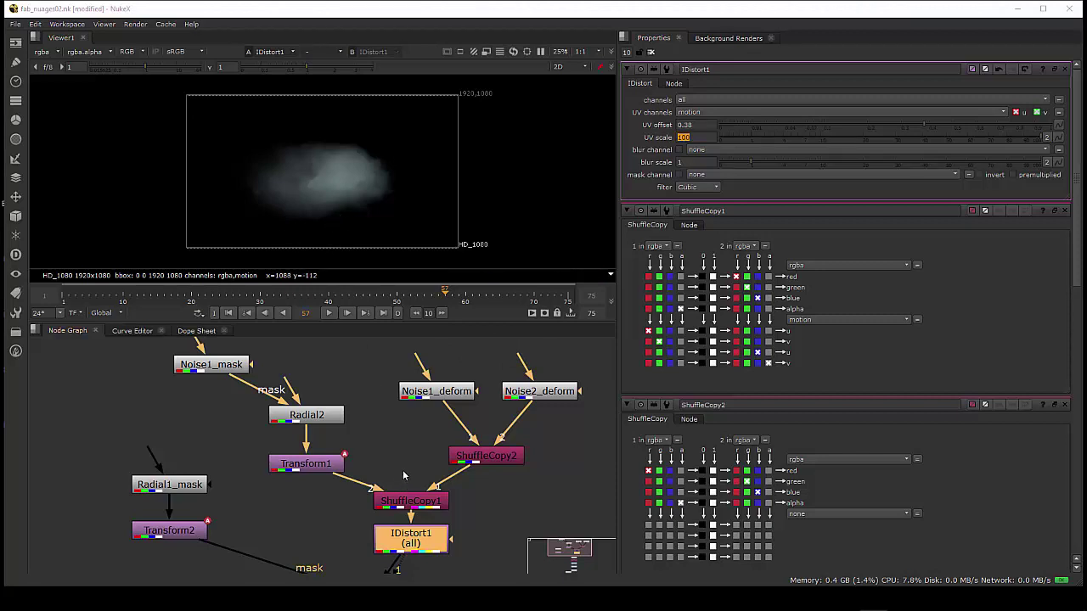
# Step: Nudge the Noise2_structure node under IDistort1 and view its output
pyautogui.moveTo(404, 476); pyautogui.dragTo(398, 396, button='middle')
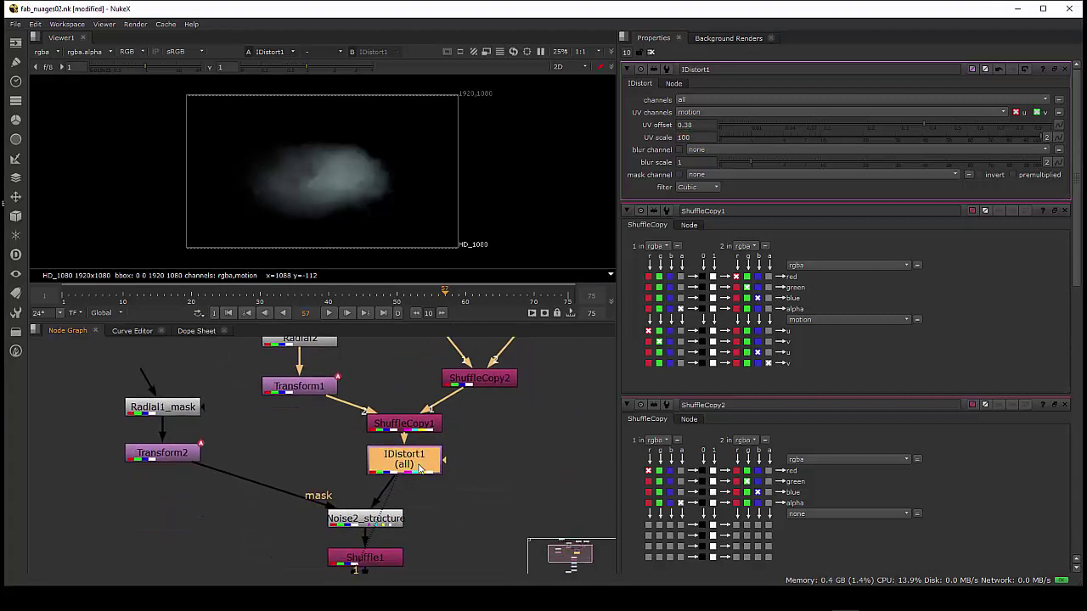
pyautogui.moveTo(357, 522)
pyautogui.mouseDown()
pyautogui.moveTo(348, 518)
pyautogui.moveTo(363, 519)
pyautogui.mouseUp()
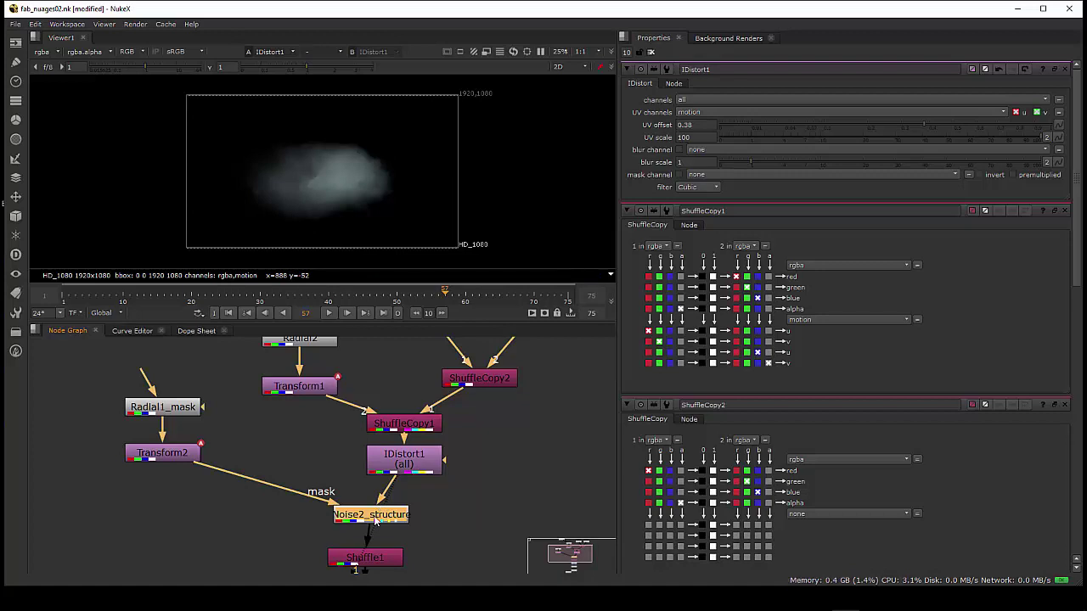
pyautogui.press('1')
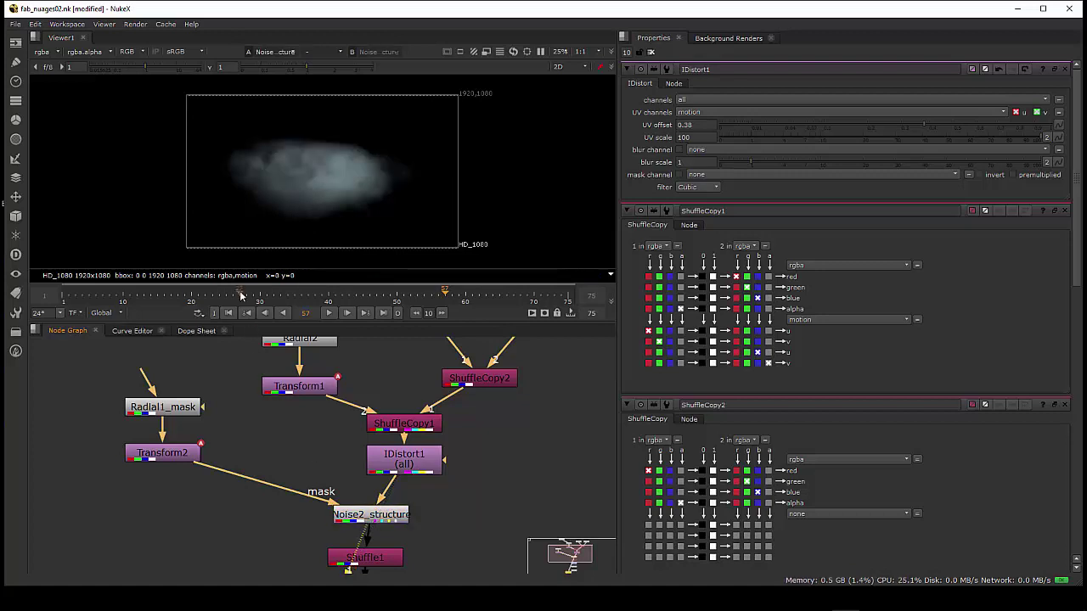
# Step: Open the Radial1_mask settings and shift its area slightly, to x 218, y 244, r 1650, t 844
pyautogui.click(179, 412)
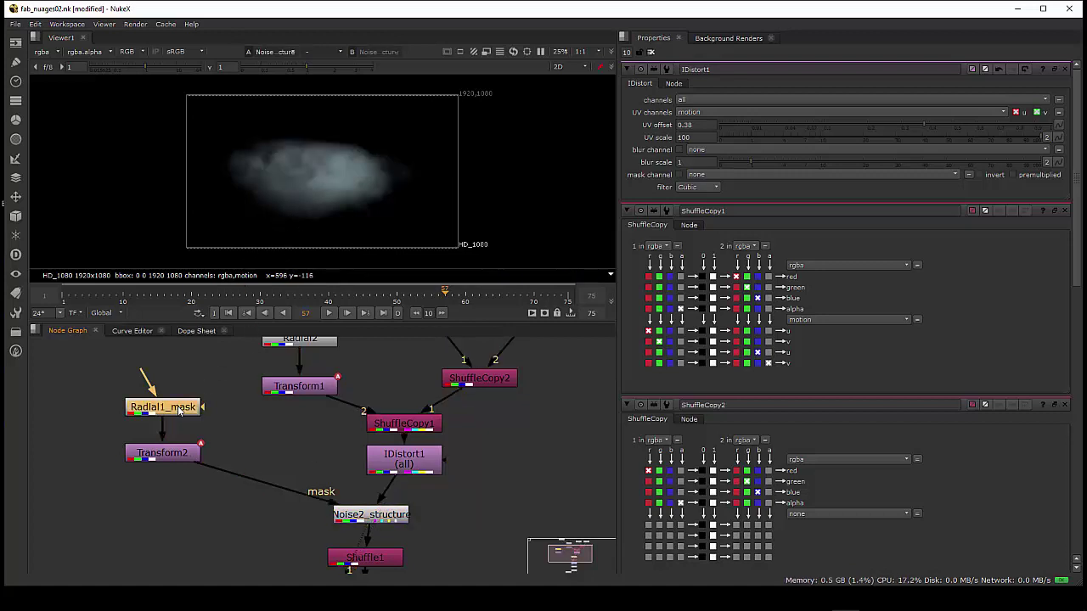
pyautogui.doubleClick(179, 412)
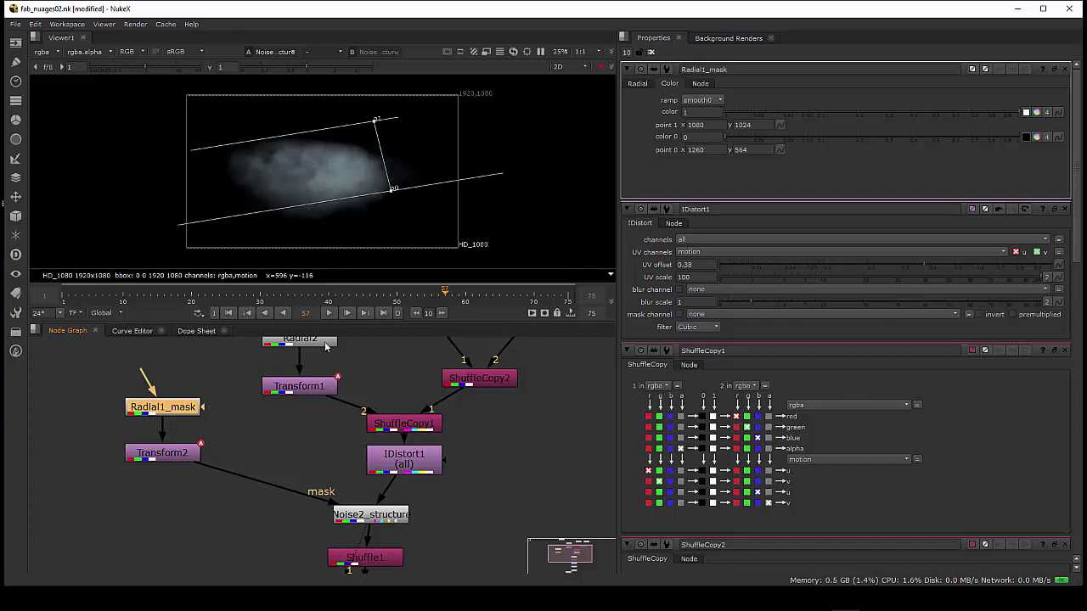
pyautogui.click(635, 86)
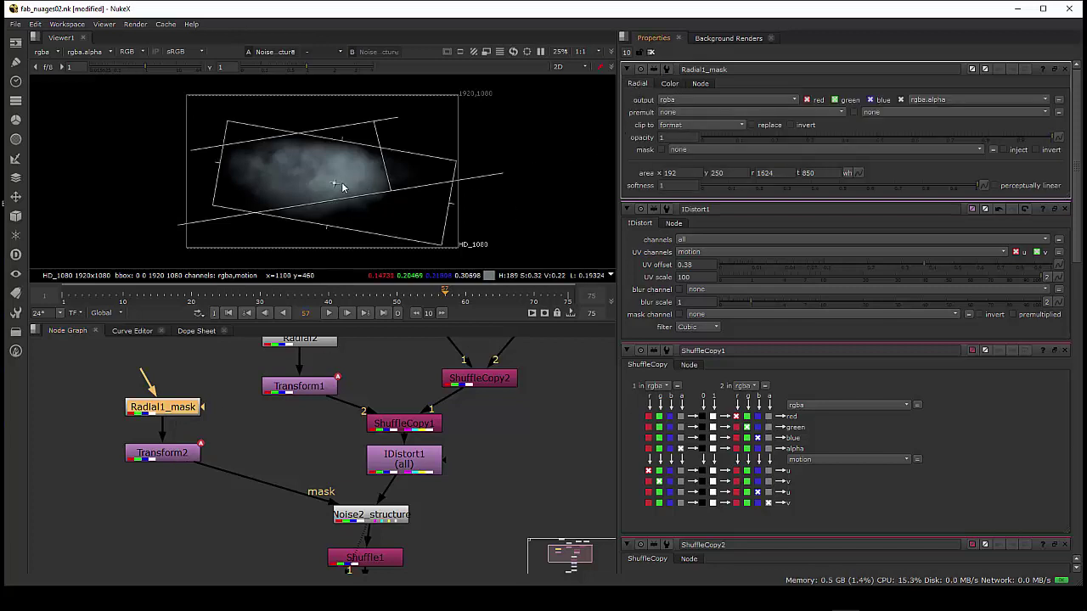
pyautogui.moveTo(335, 183)
pyautogui.mouseDown()
pyautogui.moveTo(327, 174)
pyautogui.moveTo(340, 185)
pyautogui.mouseUp()
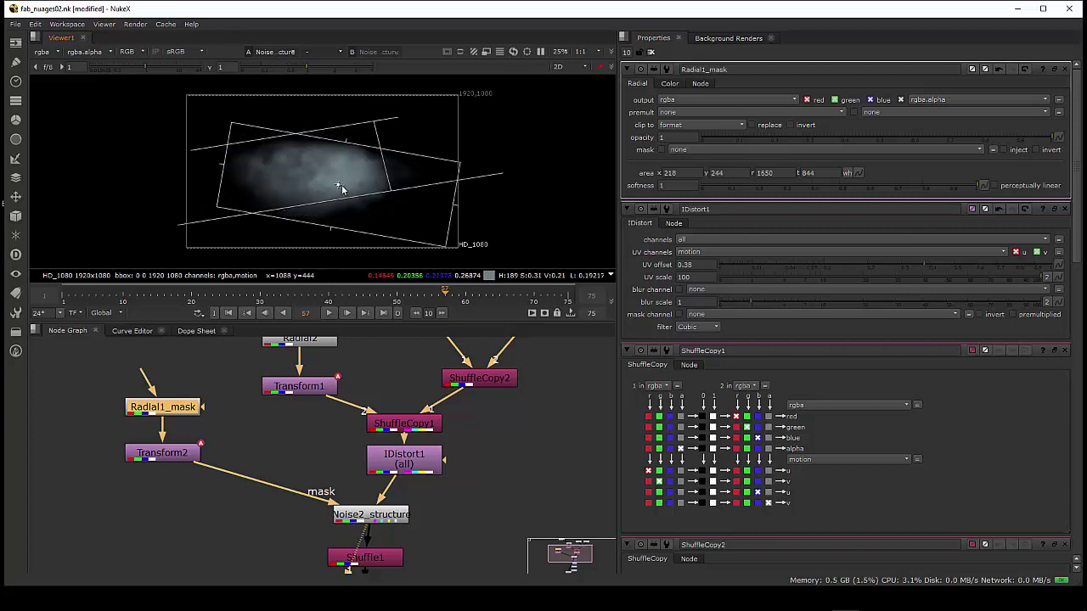
# Step: Check the Transform2 settings, clear all open node settings and reopen only Radial1_mask
pyautogui.doubleClick(188, 455)
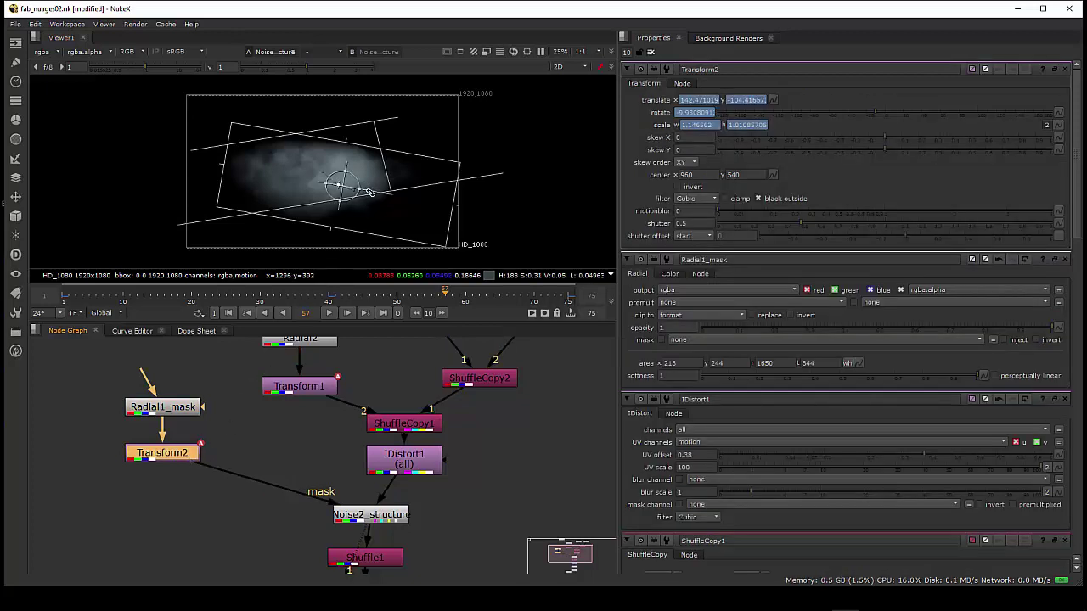
pyautogui.doubleClick(180, 411)
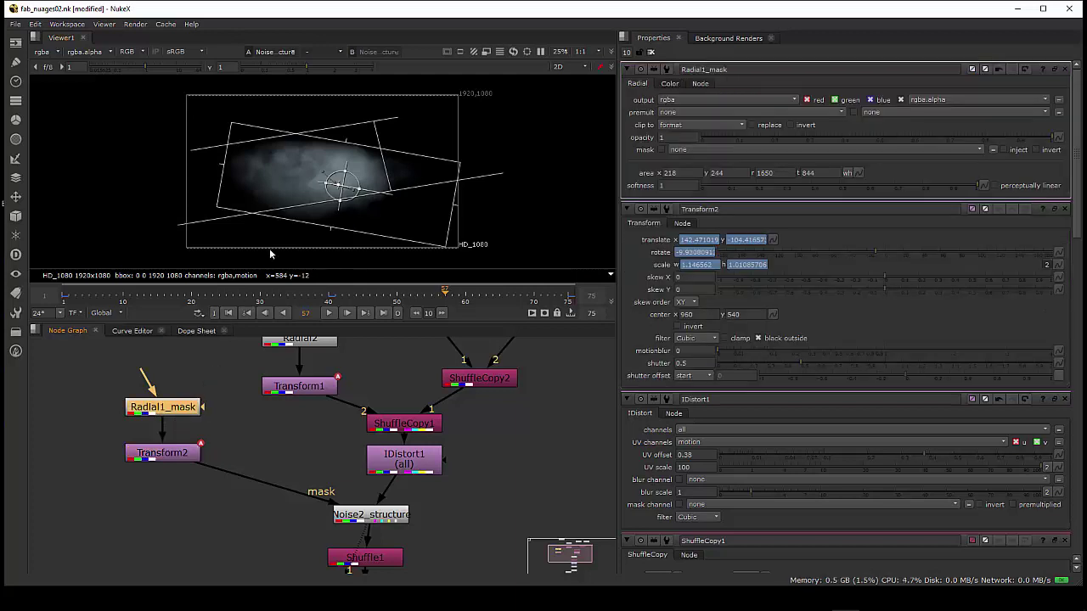
pyautogui.click(650, 52)
pyautogui.doubleClick(167, 414)
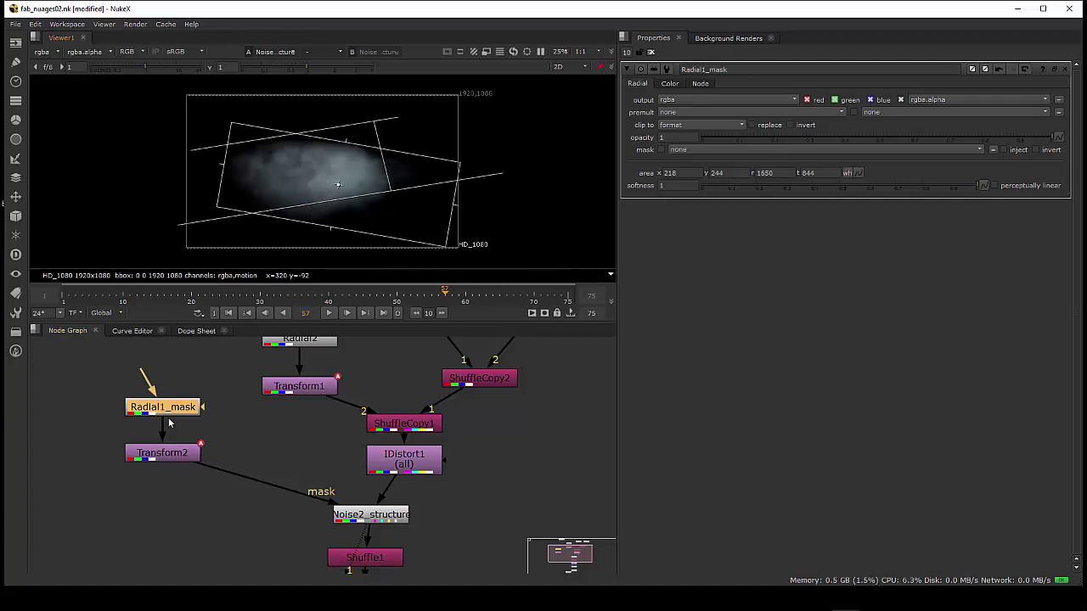
# Step: Reposition the Radial1_mask color ramp, with point 1 at about 1036, 960 and point 0 at about 1092, 594
pyautogui.click(669, 84)
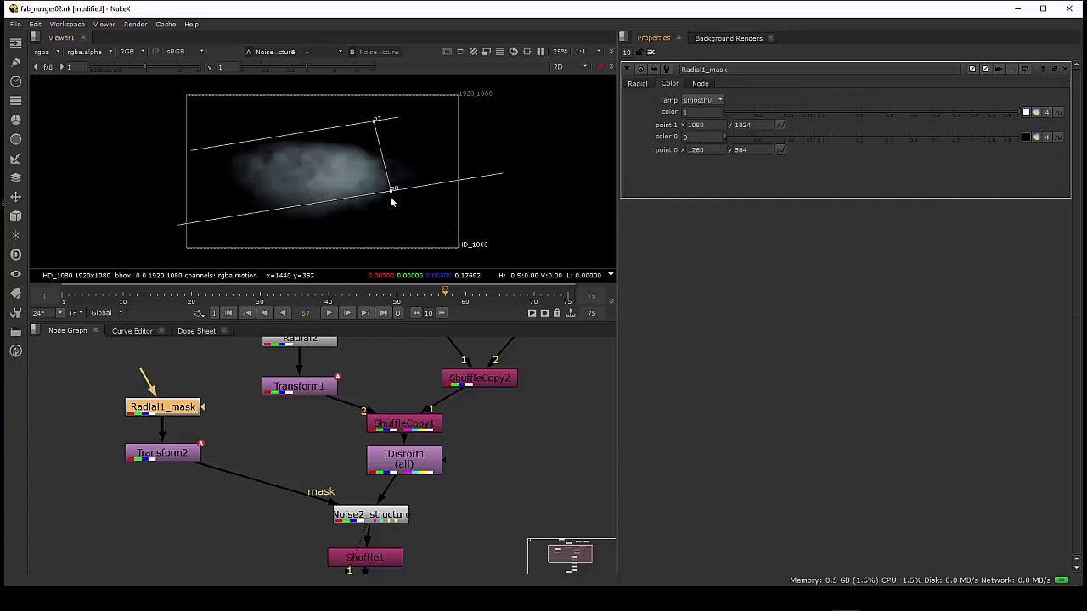
pyautogui.moveTo(393, 188); pyautogui.dragTo(371, 207)
pyautogui.moveTo(375, 121)
pyautogui.mouseDown()
pyautogui.moveTo(369, 151)
pyautogui.moveTo(367, 128)
pyautogui.mouseUp()
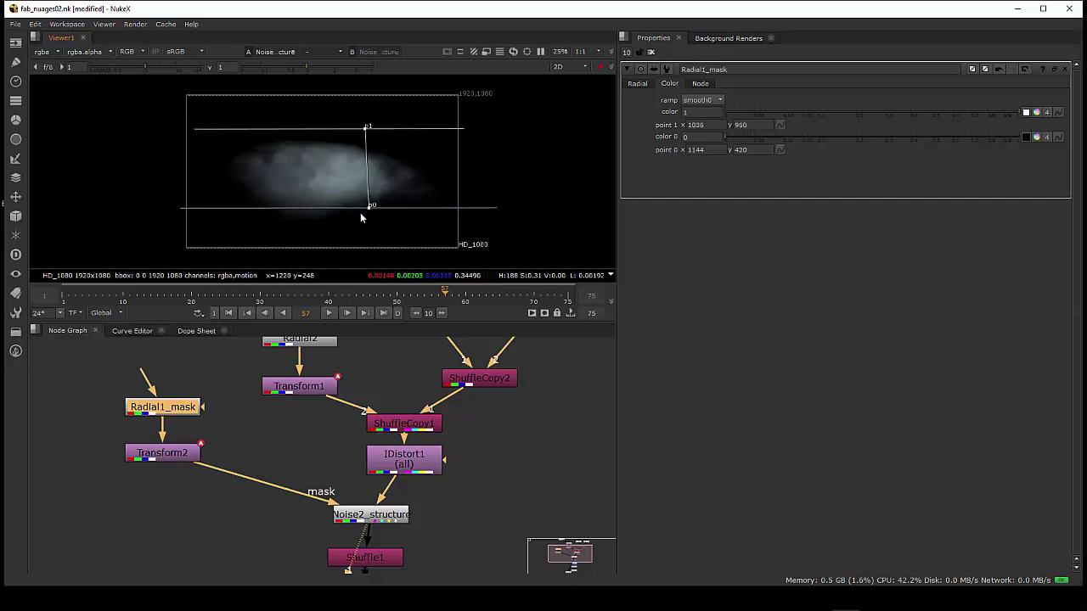
pyautogui.moveTo(369, 206); pyautogui.dragTo(367, 179)
# Step: Move point 0 of the Radial2 color ramp to about 1136, 92 and close all node settings
pyautogui.moveTo(301, 432); pyautogui.dragTo(295, 483, button='middle')
pyautogui.doubleClick(302, 392)
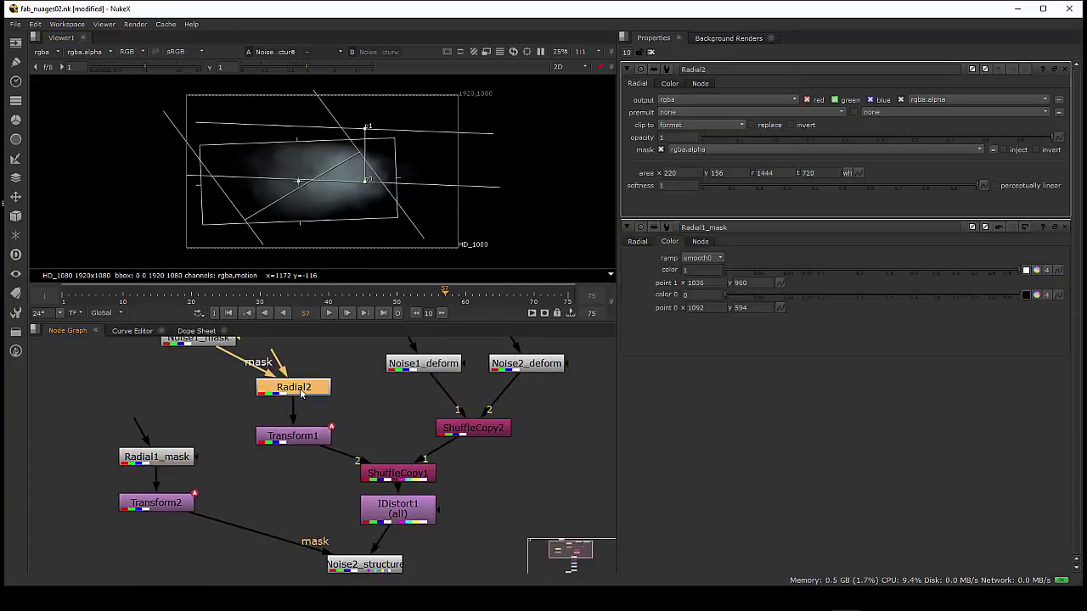
pyautogui.click(669, 84)
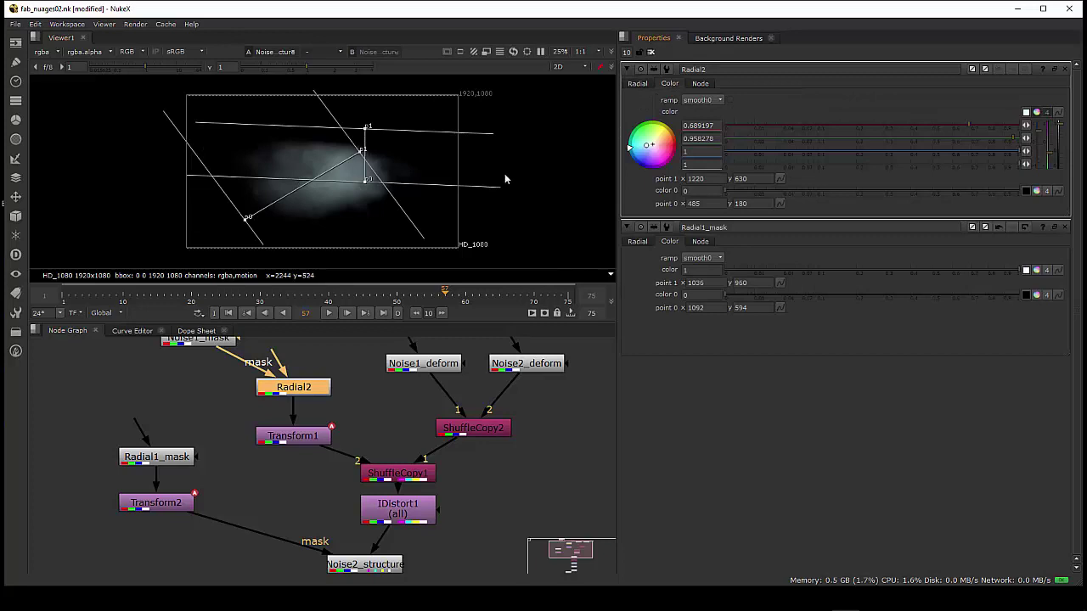
pyautogui.moveTo(247, 218); pyautogui.dragTo(351, 229)
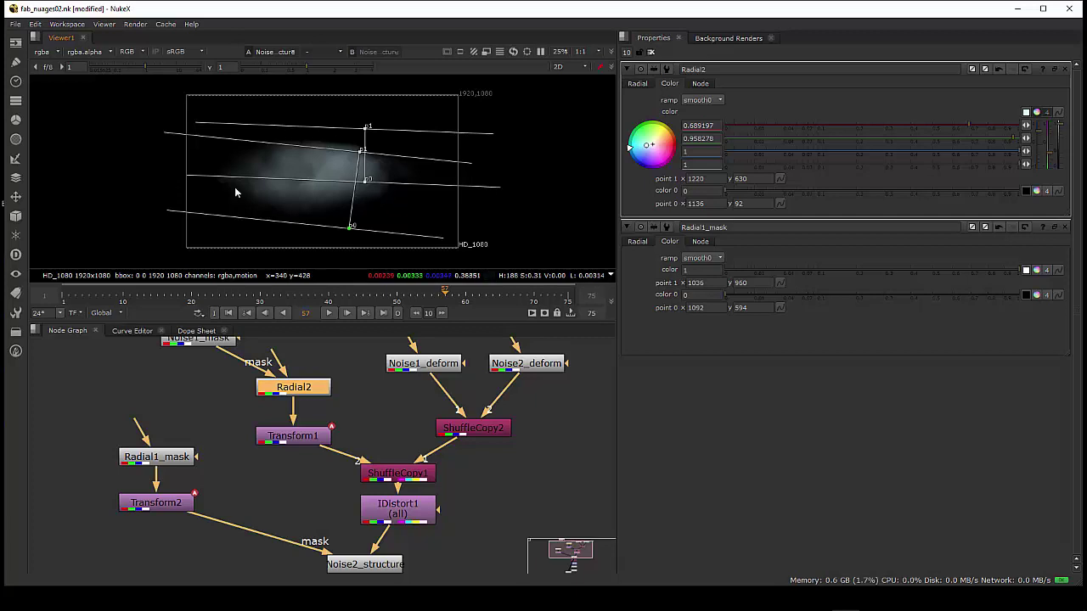
pyautogui.click(650, 52)
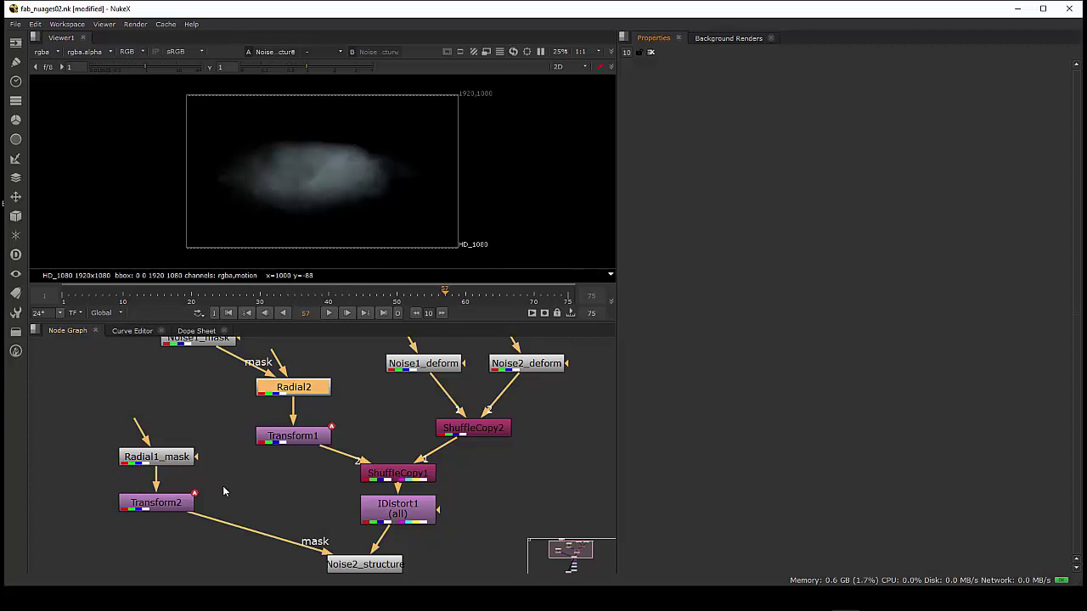
# Step: View the Shuffle1 output and open its settings to examine how the alpha channel is routed
pyautogui.scroll(-3, 304, 501)
pyautogui.moveTo(287, 485); pyautogui.dragTo(298, 394, button='middle')
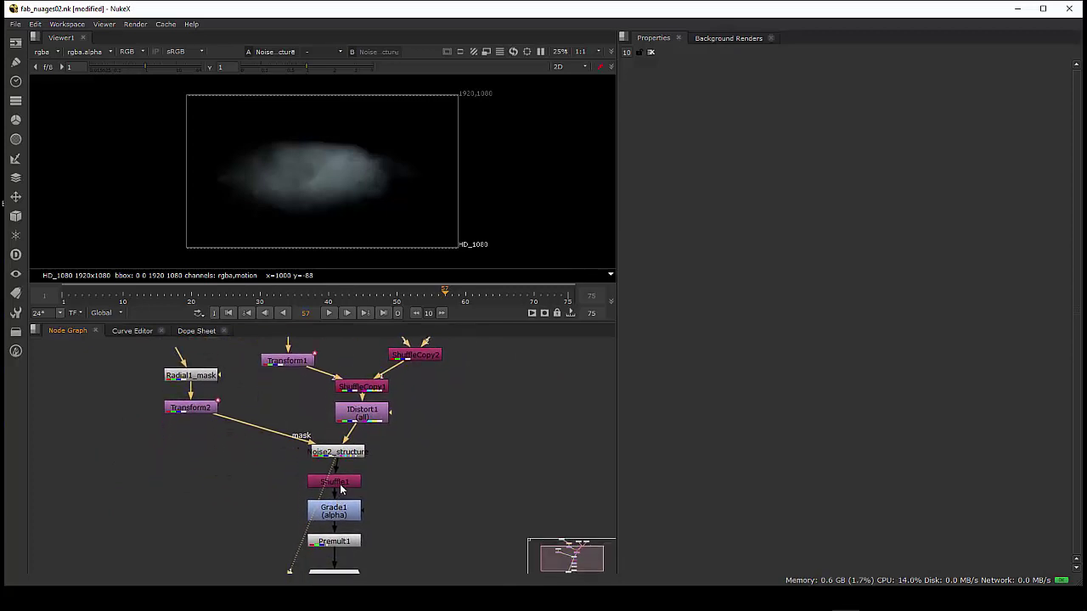
pyautogui.click(343, 487)
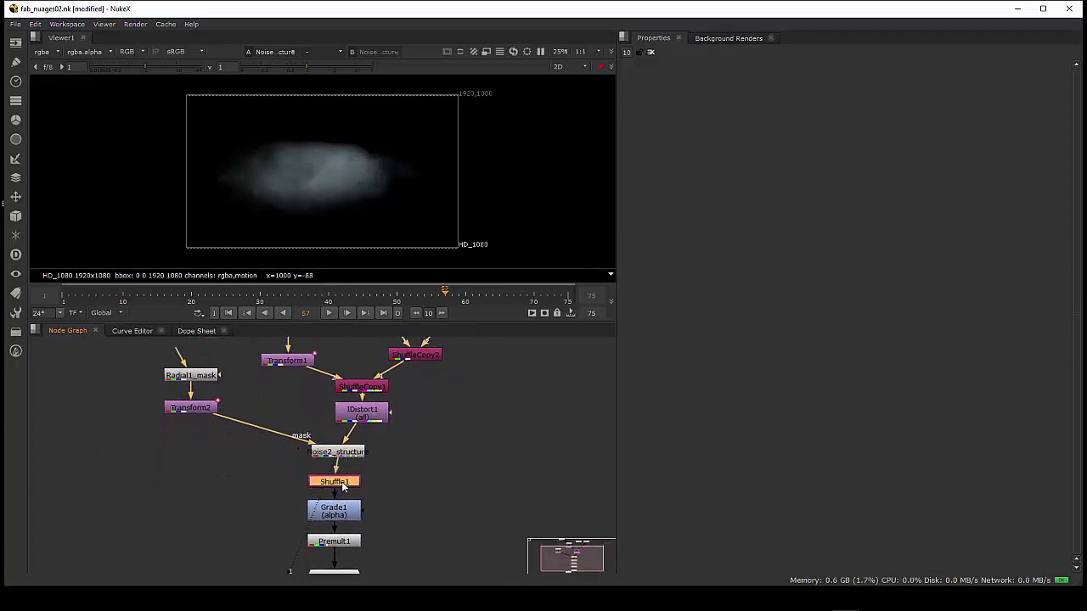
pyautogui.press('1')
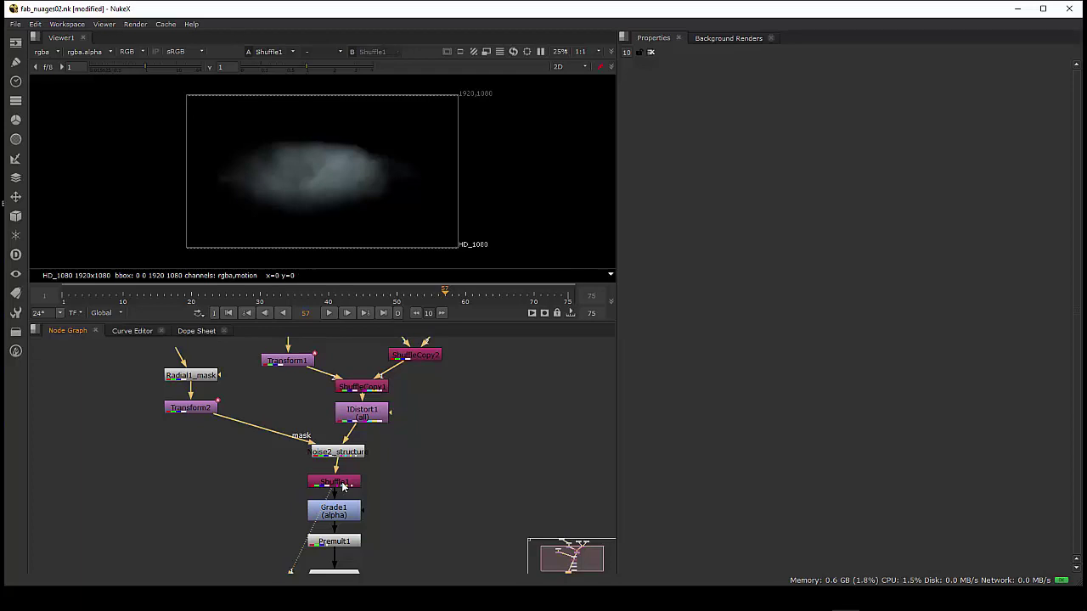
pyautogui.doubleClick(343, 487)
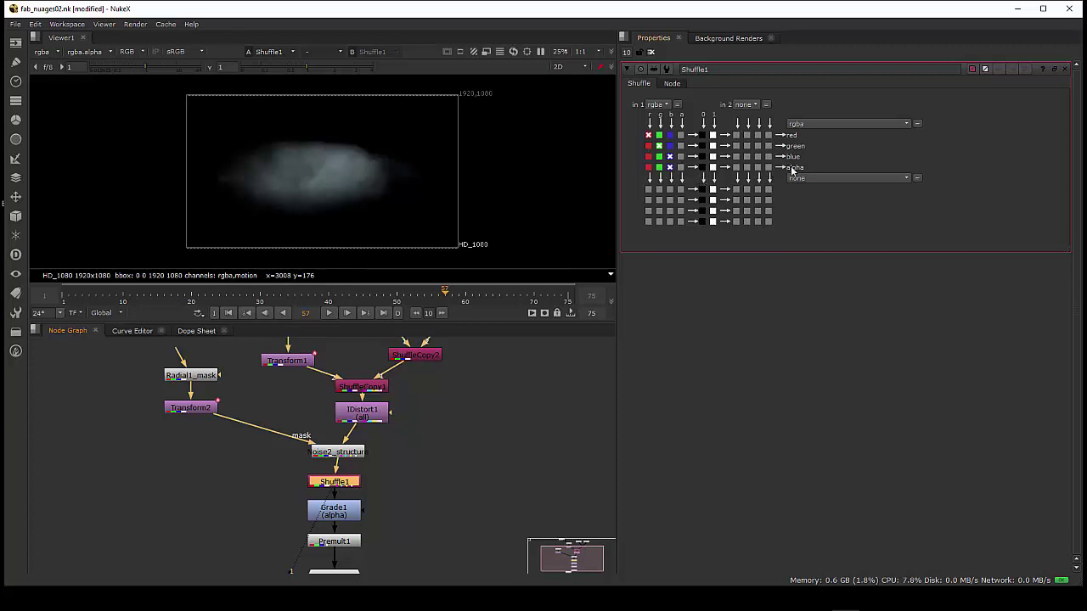
# Step: Examine the Grade1 and Premult1 settings and view the Premult1 output
pyautogui.scroll(-3, 450, 428)
pyautogui.click(355, 448)
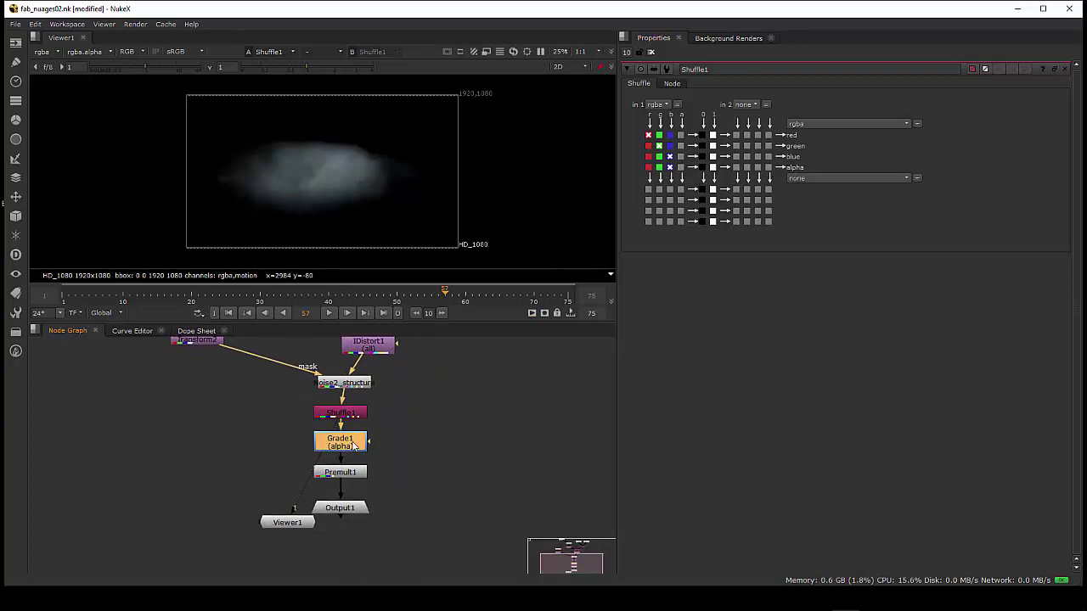
pyautogui.doubleClick(354, 448)
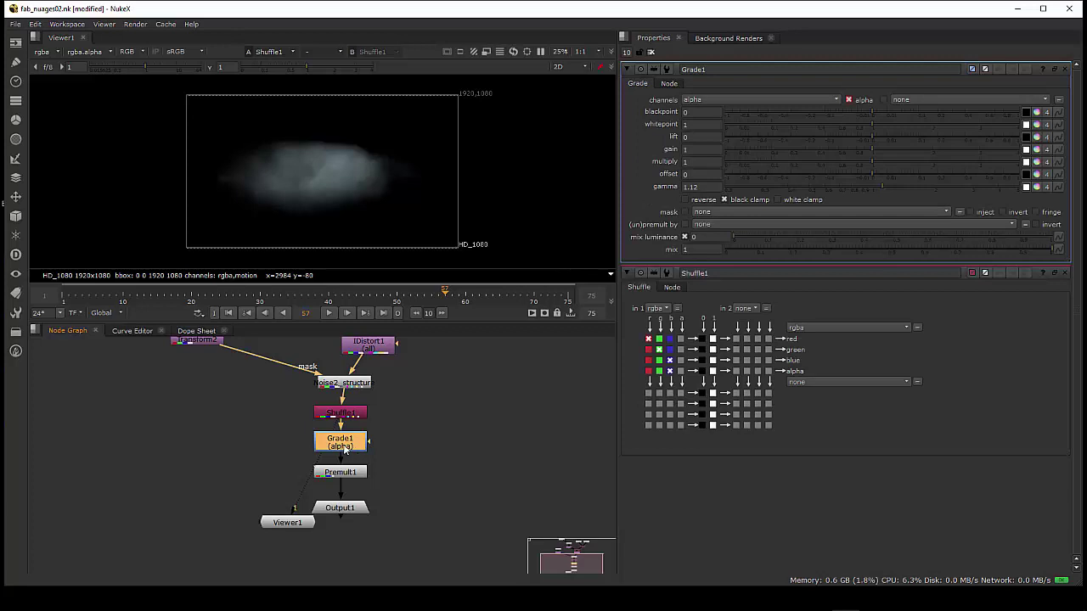
pyautogui.scroll(3, 347, 448)
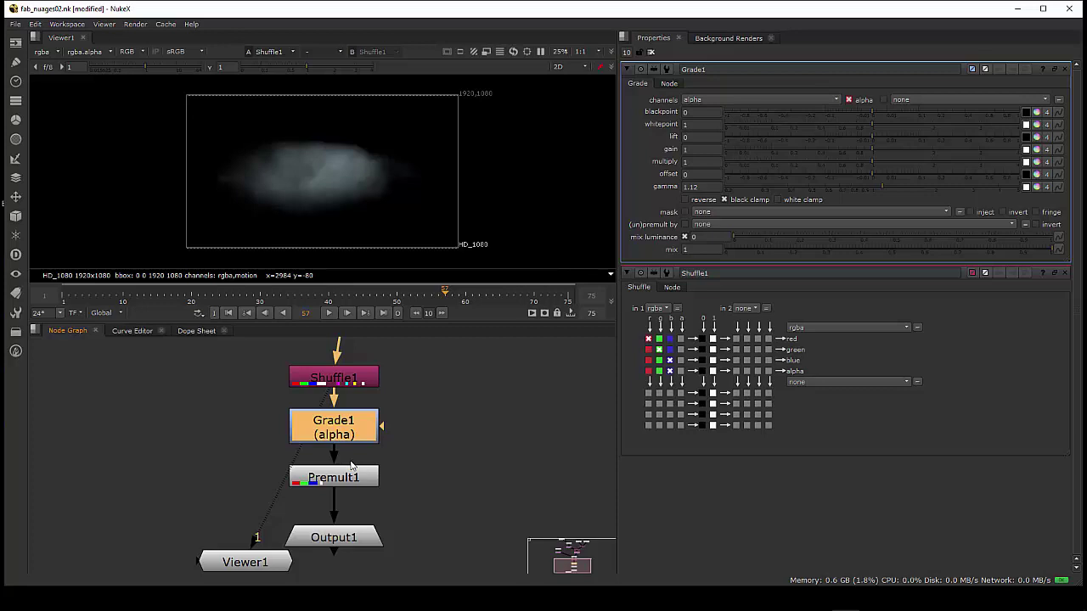
pyautogui.doubleClick(340, 480)
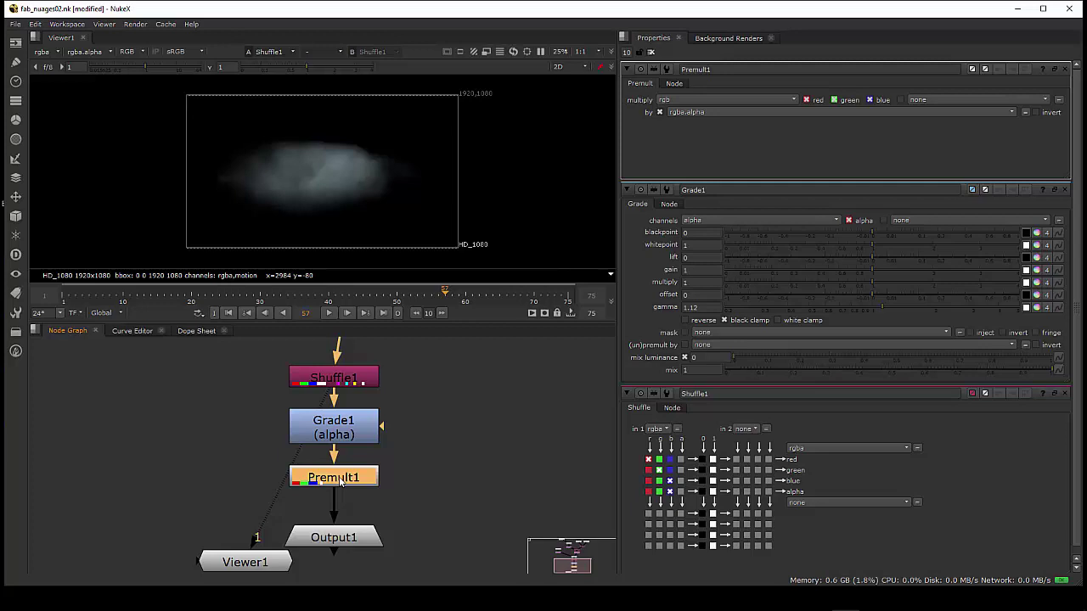
pyautogui.press('1')
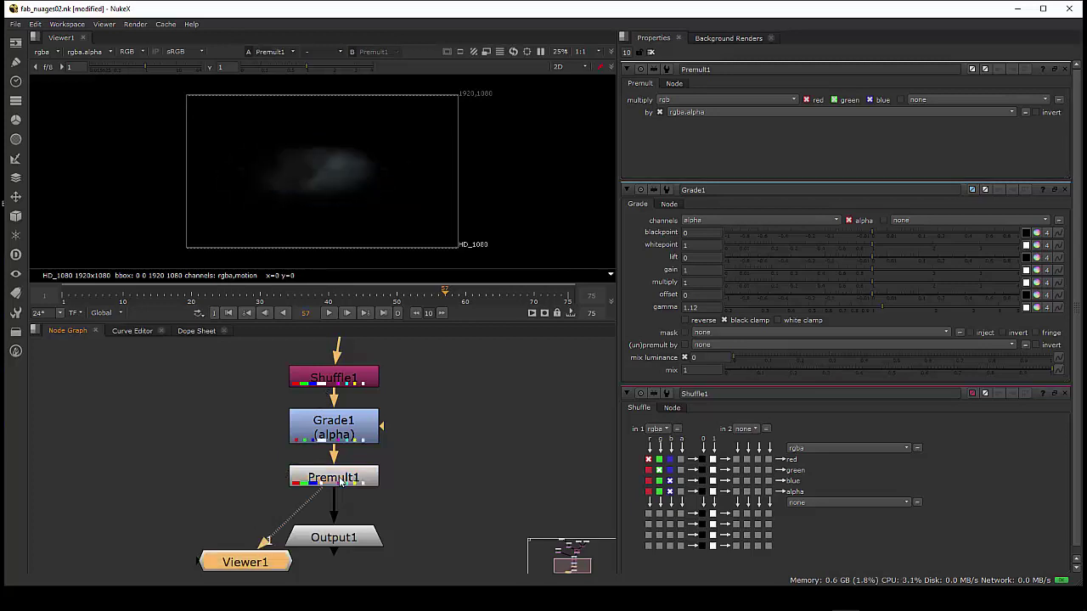
pyautogui.doubleClick(344, 433)
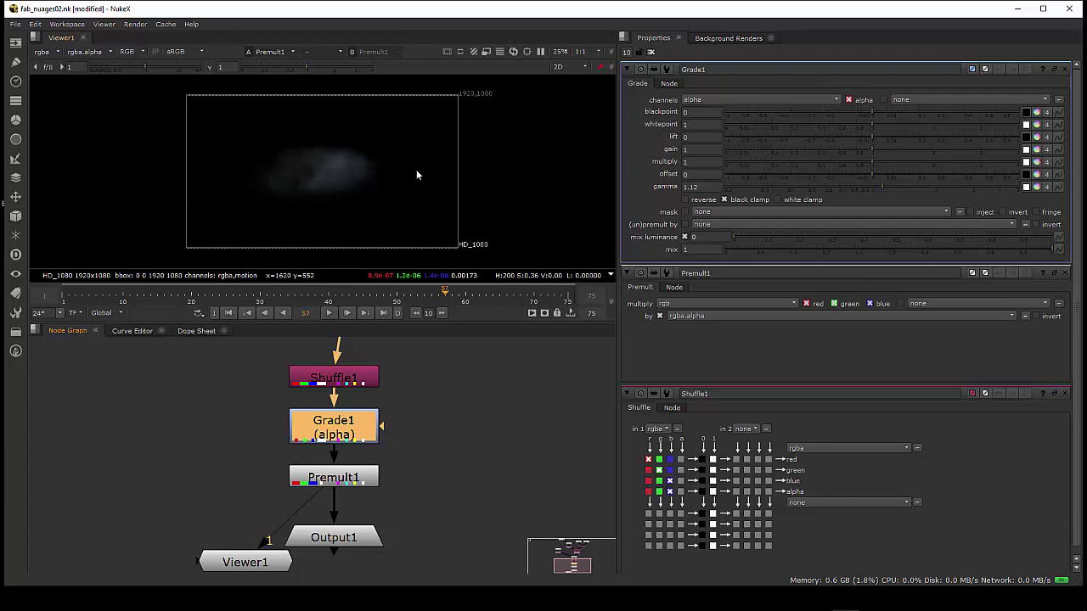
# Step: Align the Output1 node under Premult1, move Viewer1 beside it and deselect all nodes
pyautogui.moveTo(352, 542); pyautogui.dragTo(346, 538)
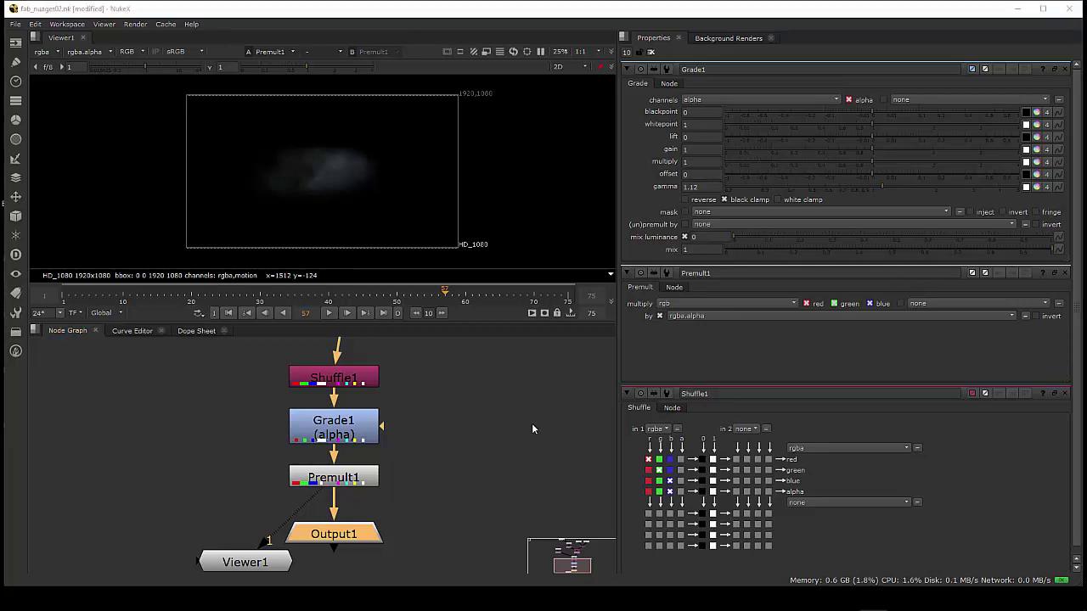
pyautogui.click(355, 533)
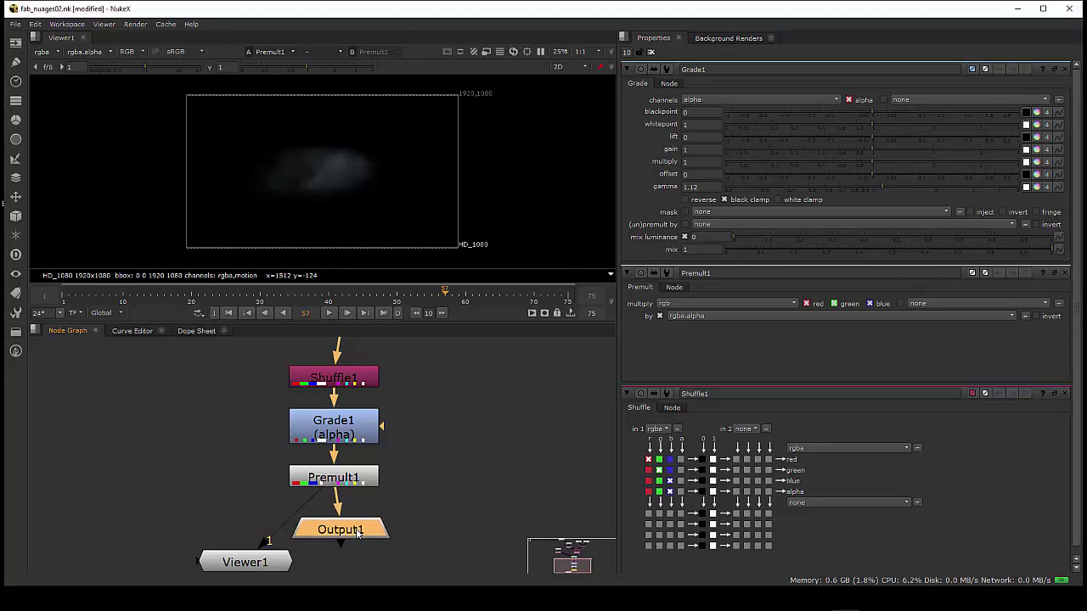
pyautogui.scroll(-3, 407, 512)
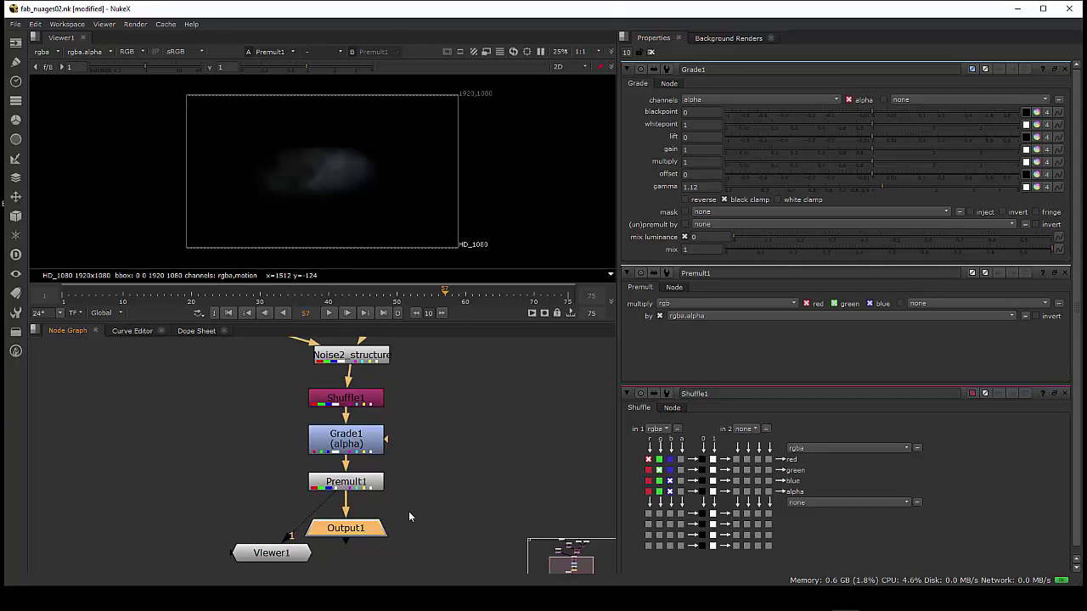
pyautogui.scroll(2, 272, 451)
pyautogui.moveTo(272, 451); pyautogui.dragTo(301, 561, button='middle')
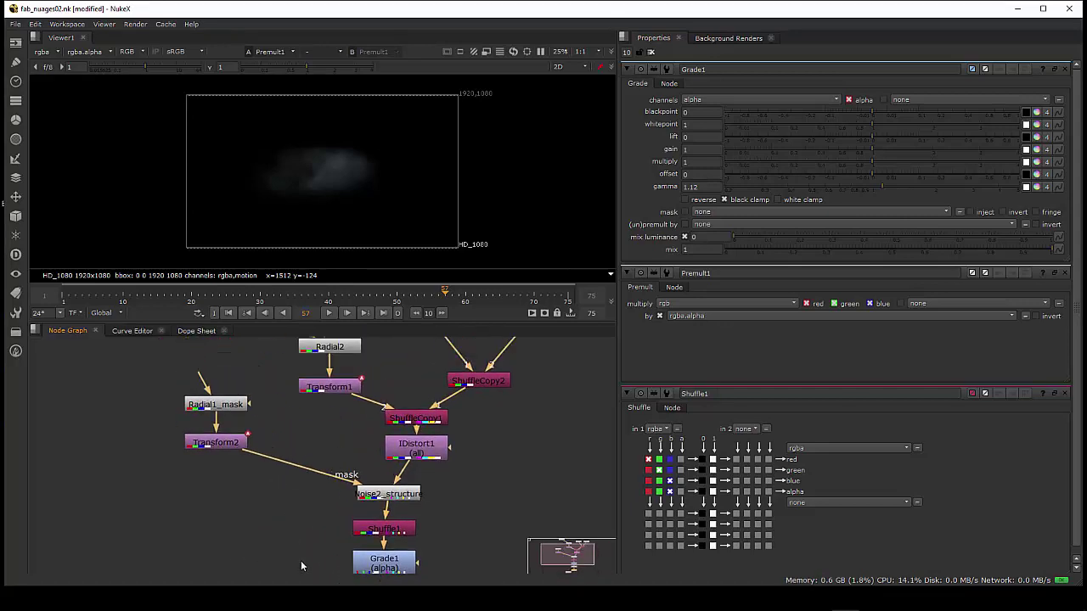
pyautogui.moveTo(344, 417); pyautogui.dragTo(301, 355, button='middle')
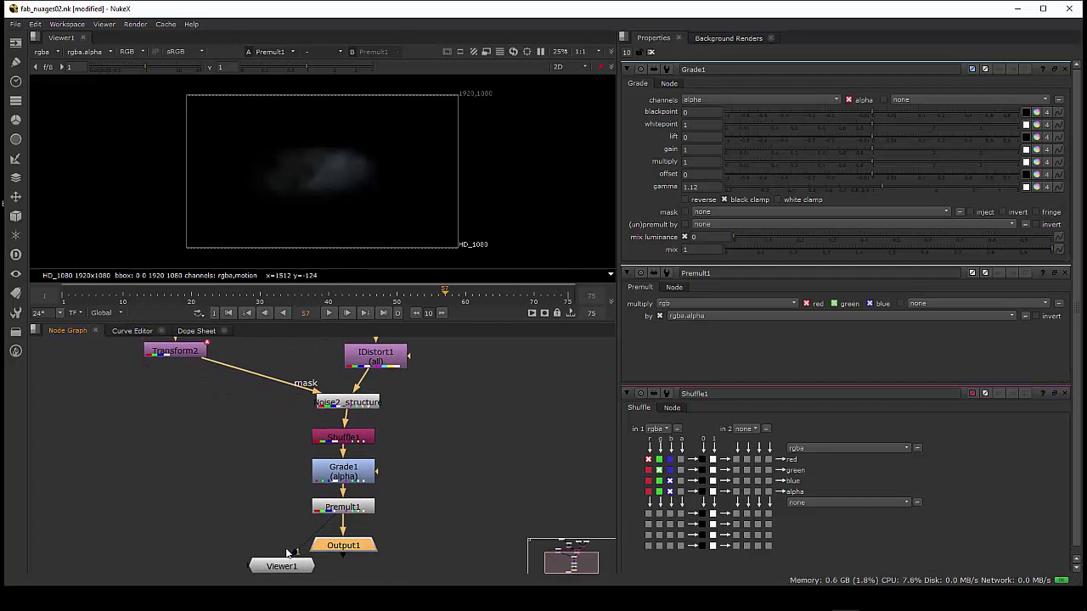
pyautogui.moveTo(283, 562); pyautogui.dragTo(257, 550)
pyautogui.click(475, 476)
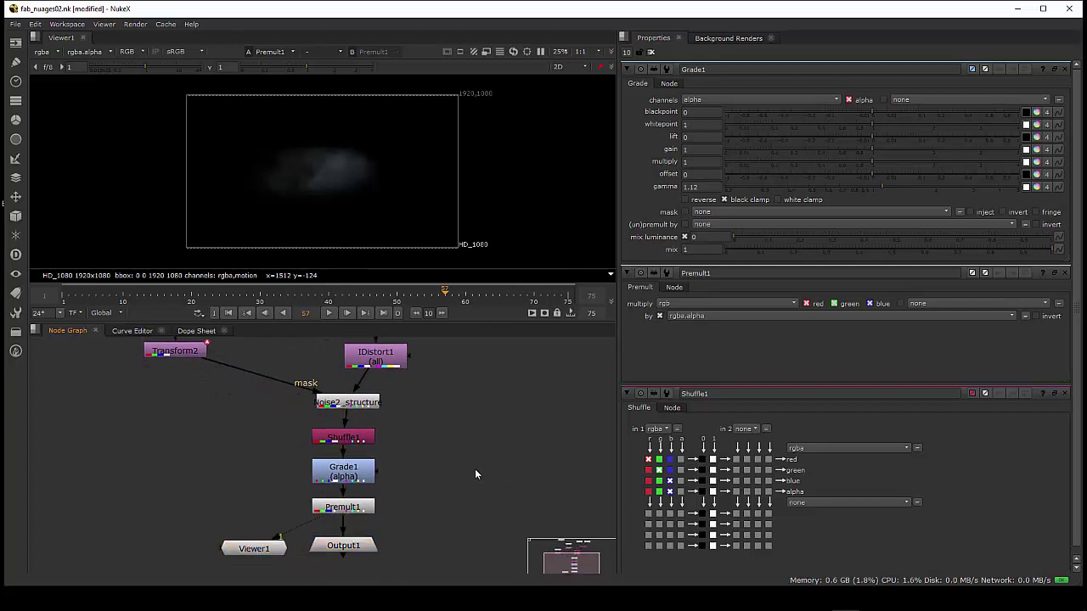
# Step: Open the project settings to check the live group option and save the fab_nuages02.nk comp
pyautogui.press('s')
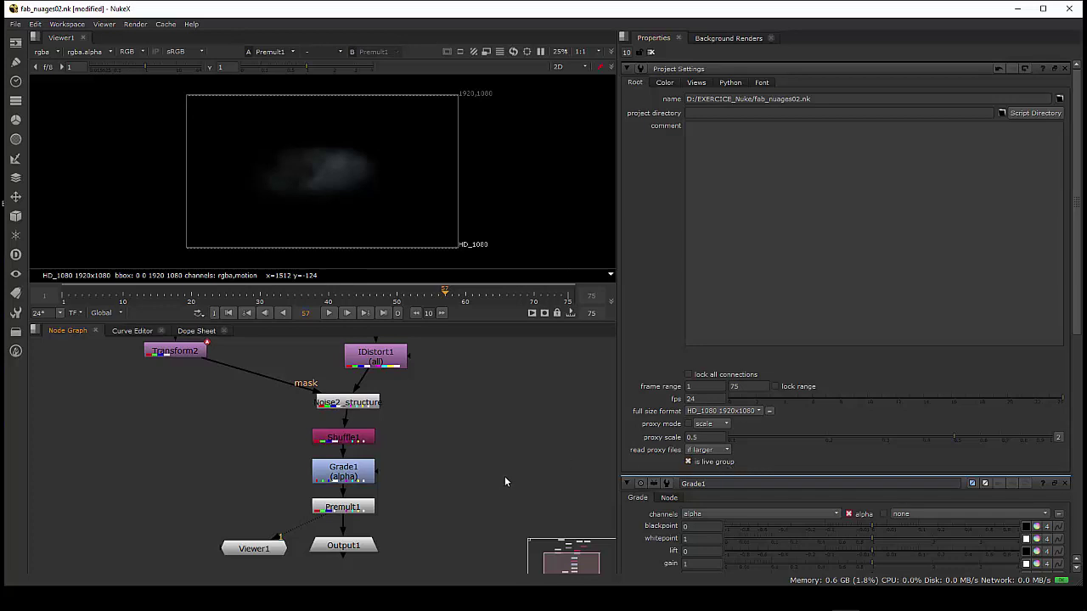
pyautogui.scroll(-1, 440, 479)
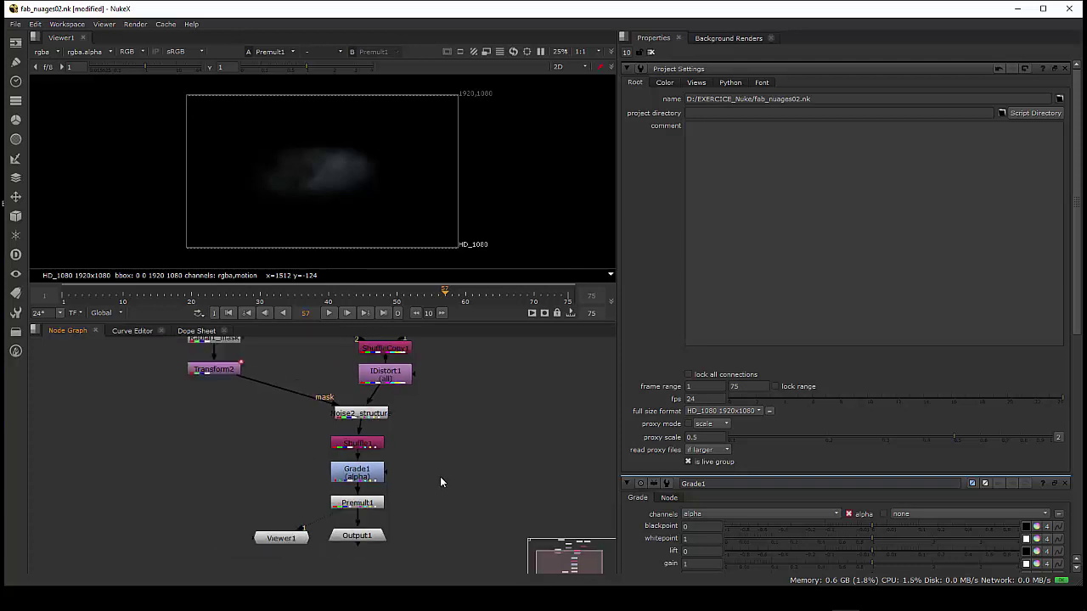
pyautogui.scroll(-2, 443, 480)
pyautogui.scroll(3, 442, 480)
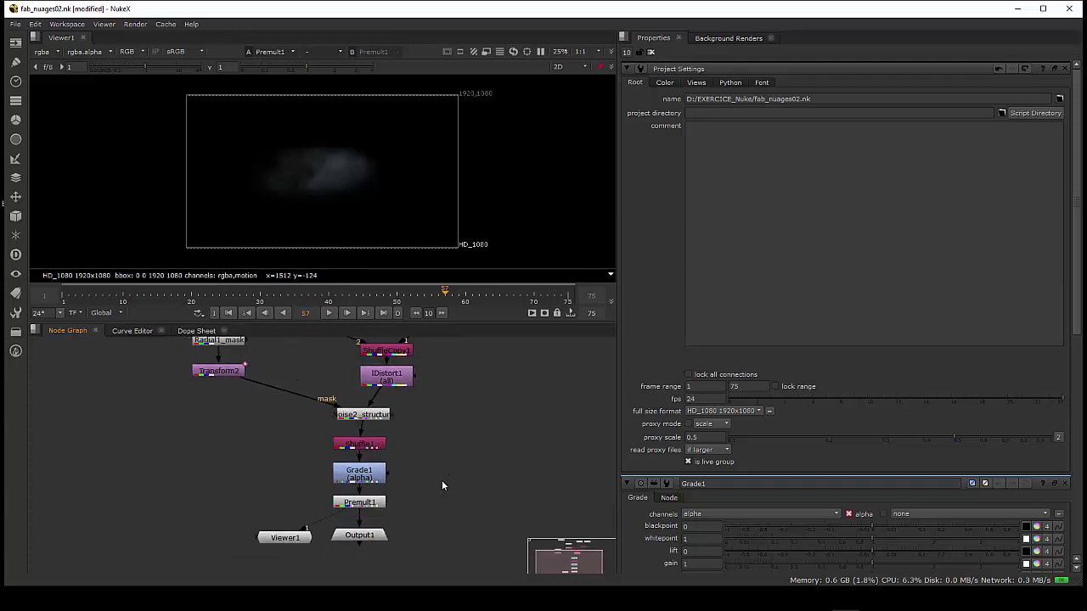
pyautogui.click(15, 24)
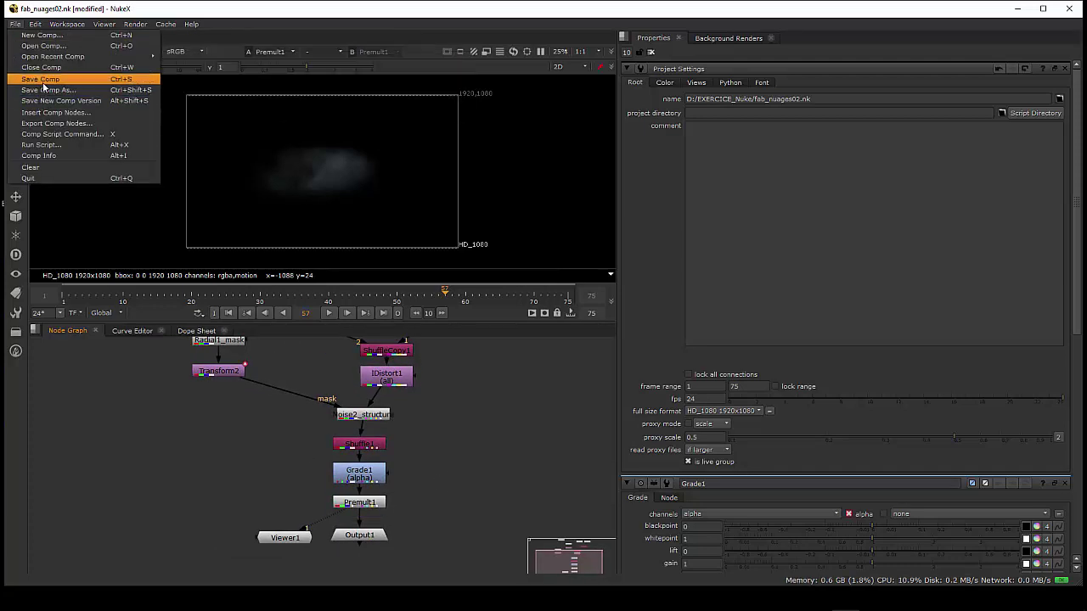
pyautogui.press('Escape')
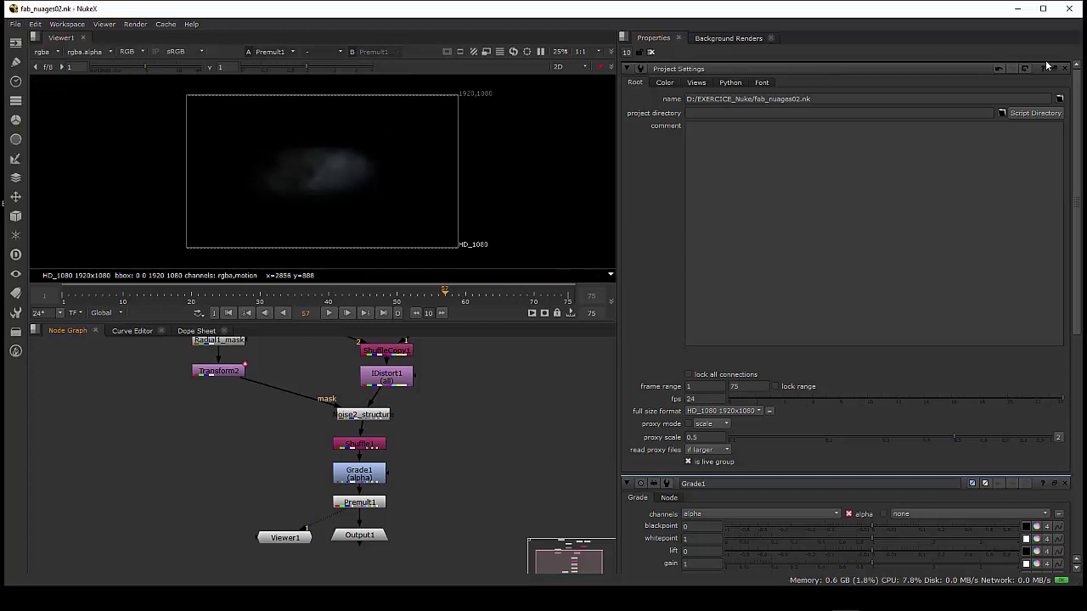
# Step: Switch to the montagne_neige04.nk script and add a second LiveGroup node beside LiveGroup1
pyautogui.hotkey('alt', 'Tab')
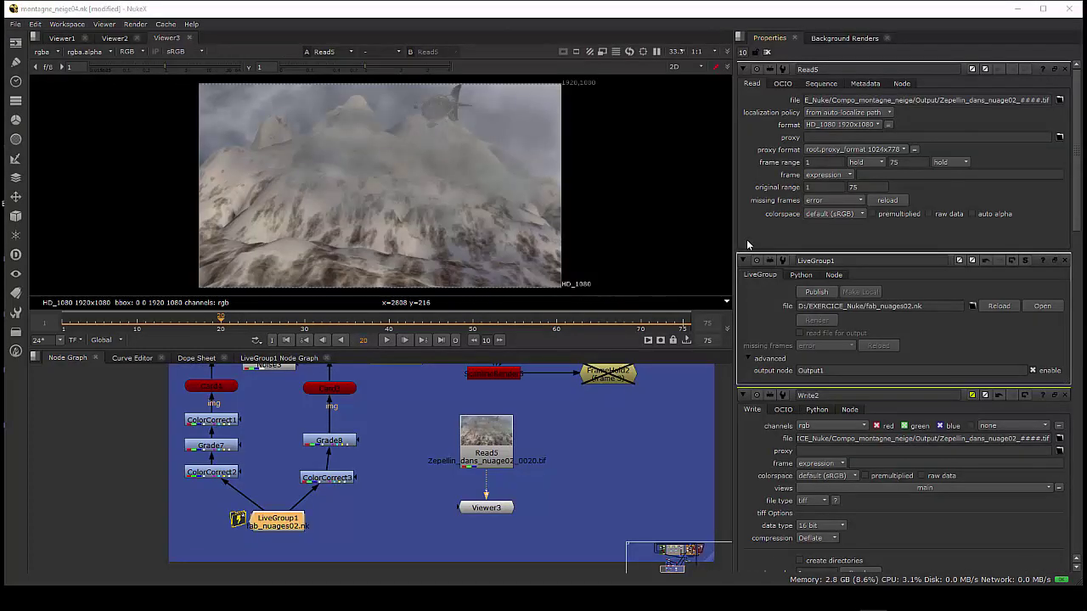
pyautogui.click(16, 332)
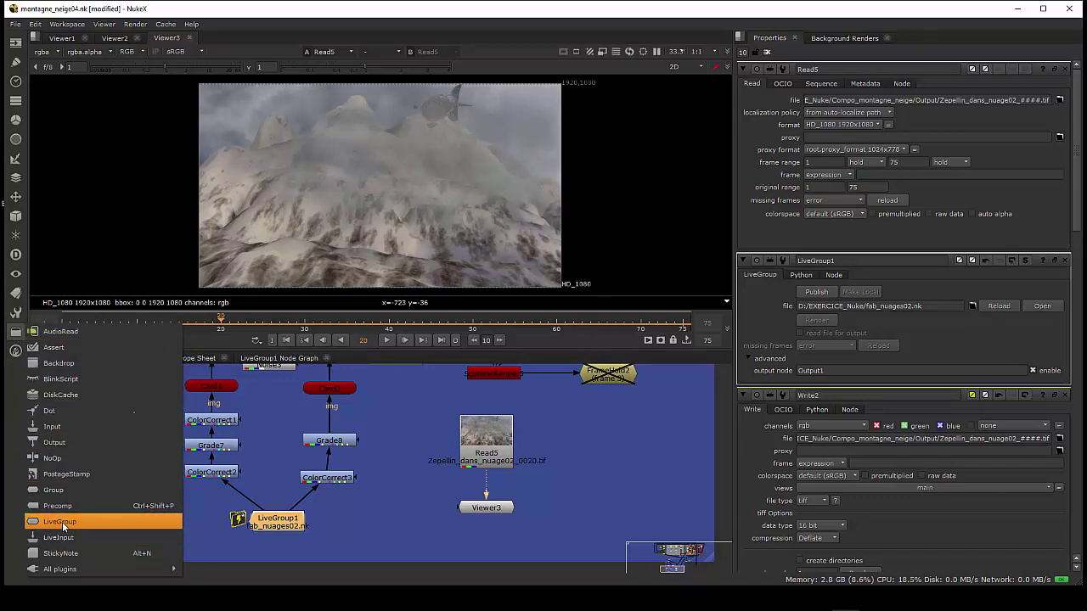
pyautogui.click(380, 560)
pyautogui.click(21, 329)
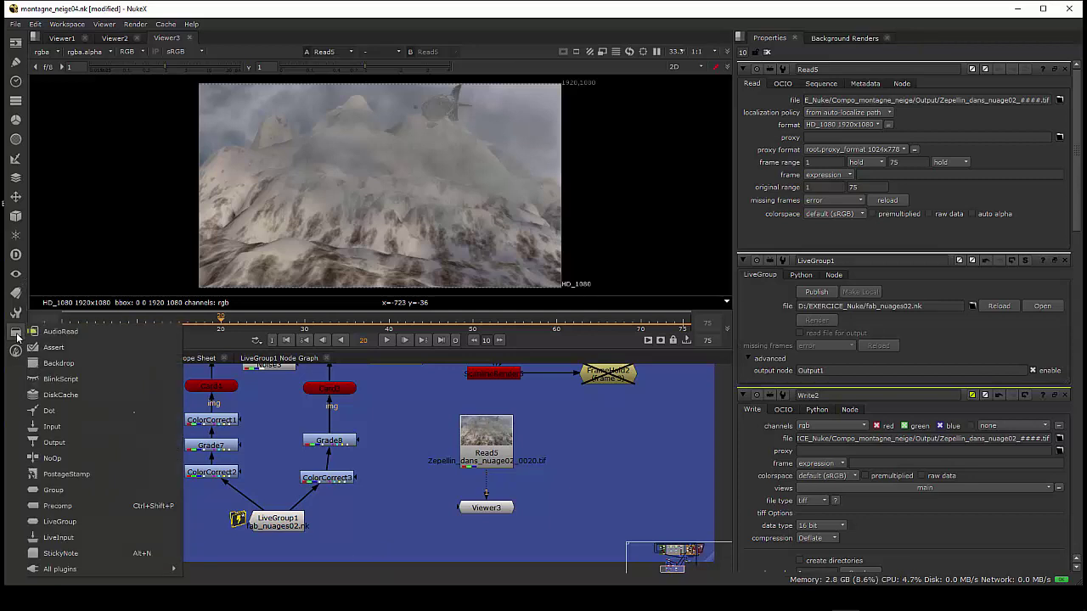
pyautogui.click(78, 523)
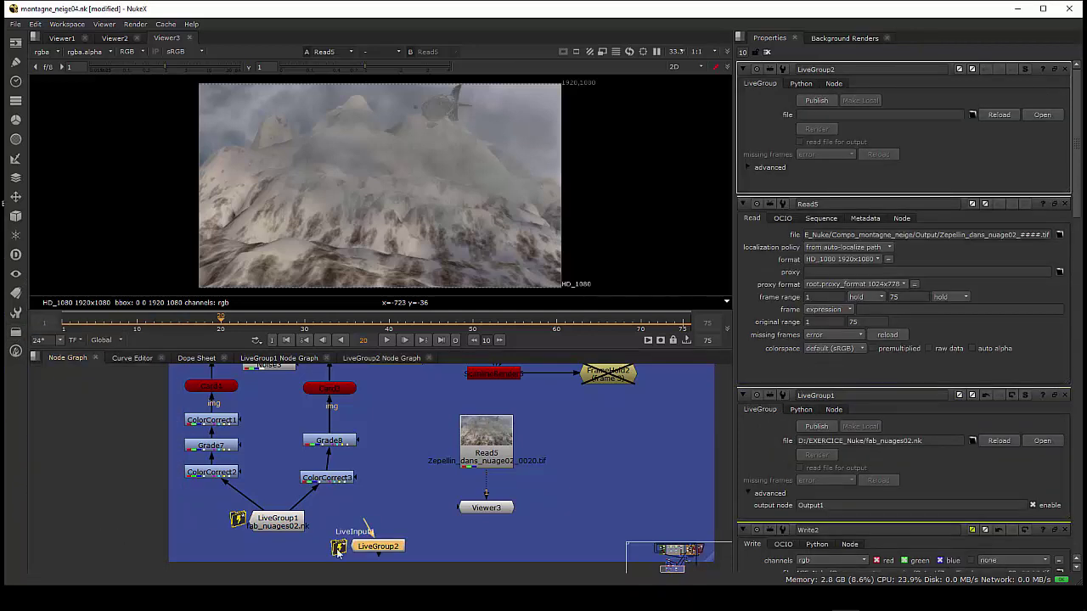
pyautogui.moveTo(355, 550); pyautogui.dragTo(366, 531)
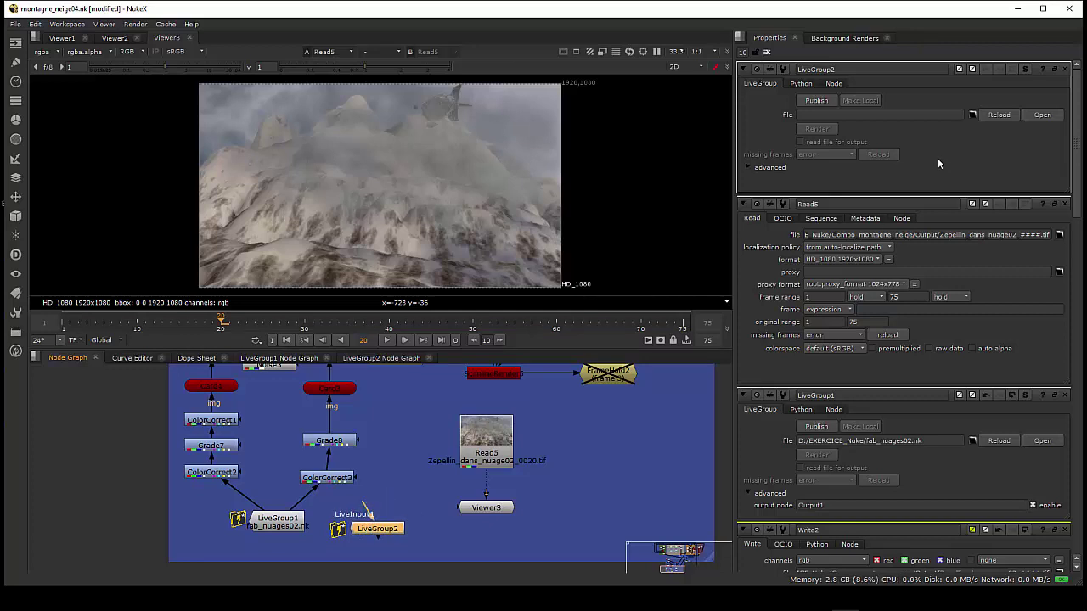
# Step: Load D:/EXERCICE_Nuke/fab_nuages02.nk as the source file of the LiveGroup2 node
pyautogui.click(972, 116)
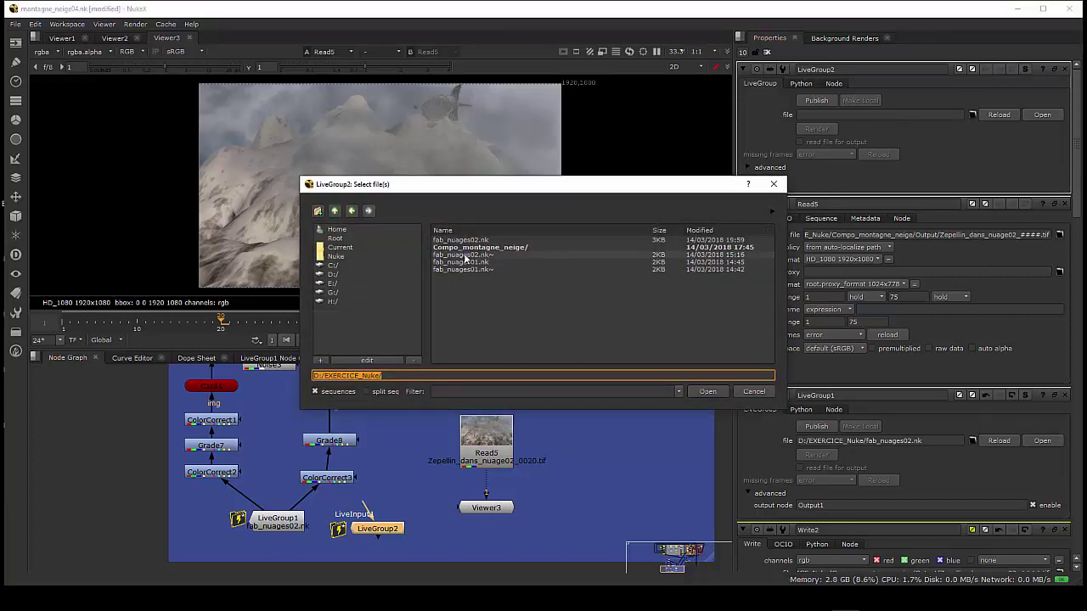
pyautogui.click(469, 241)
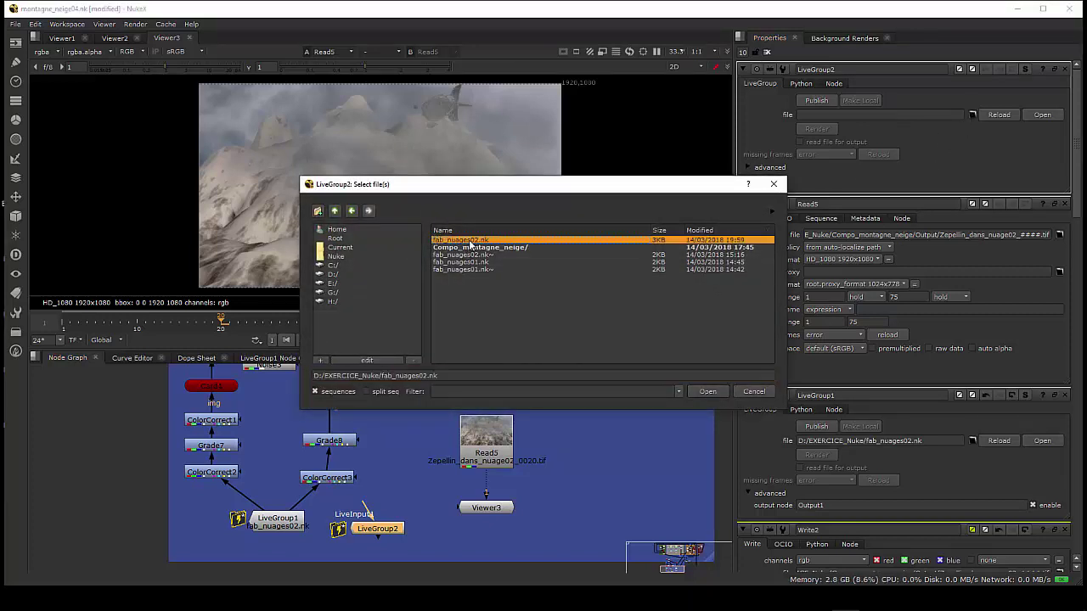
pyautogui.doubleClick(469, 240)
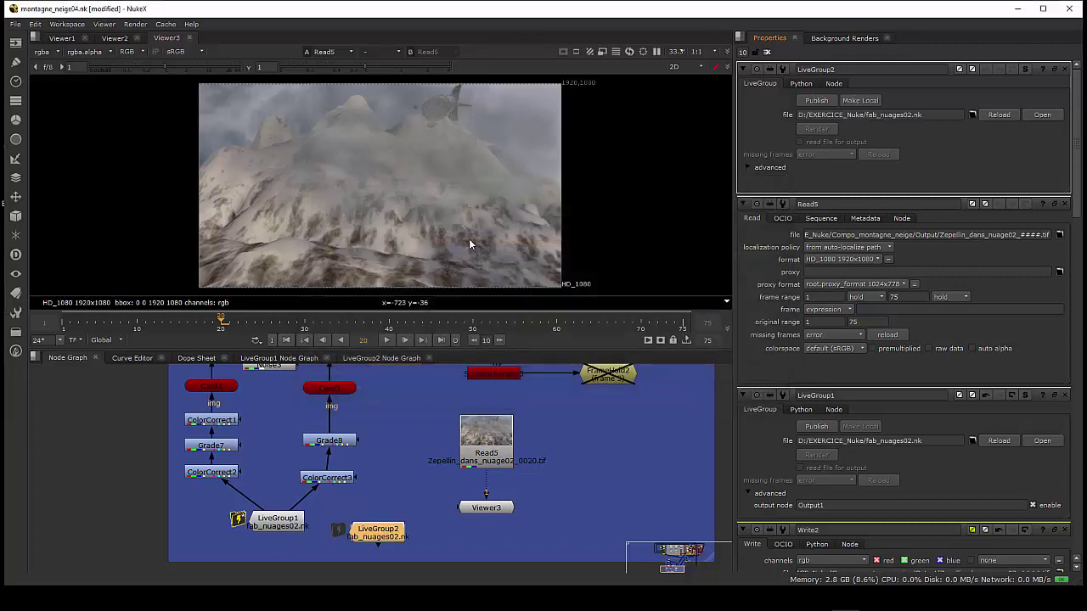
# Step: Connect LiveGroup2 to the ColorCorrect3 input in place of LiveGroup1 and arrange both live groups under their branches
pyautogui.moveTo(375, 526); pyautogui.dragTo(326, 482)
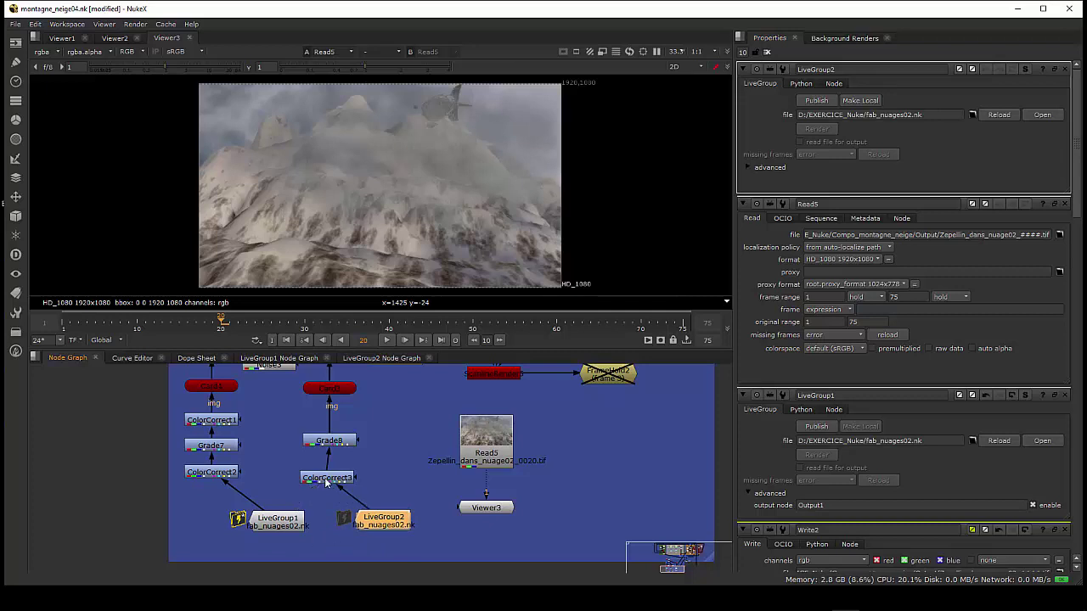
pyautogui.click(293, 524)
pyautogui.moveTo(293, 524); pyautogui.dragTo(276, 524)
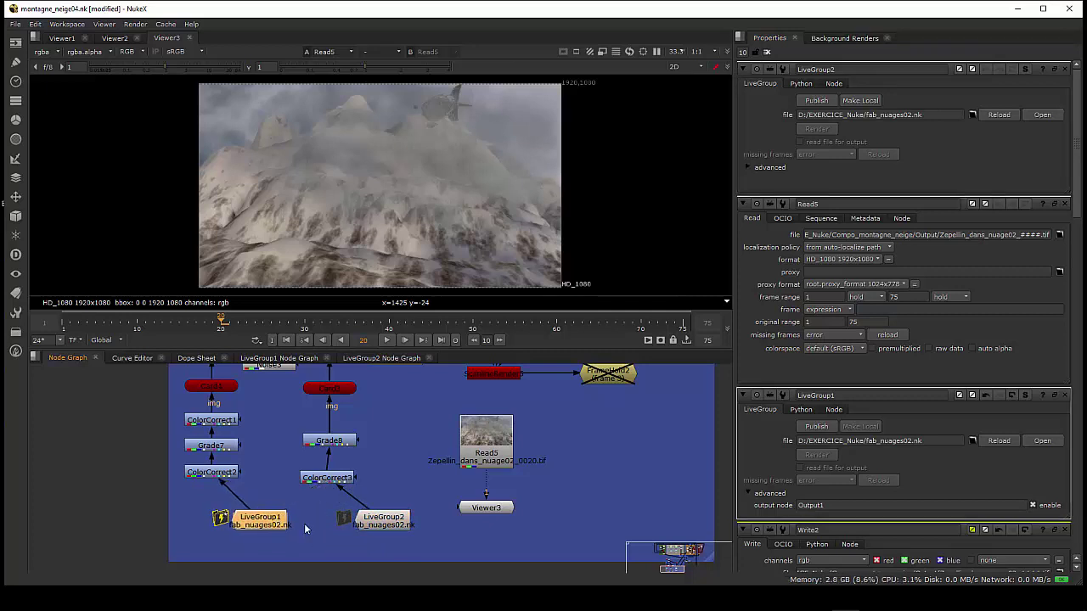
pyautogui.moveTo(386, 528); pyautogui.dragTo(366, 527)
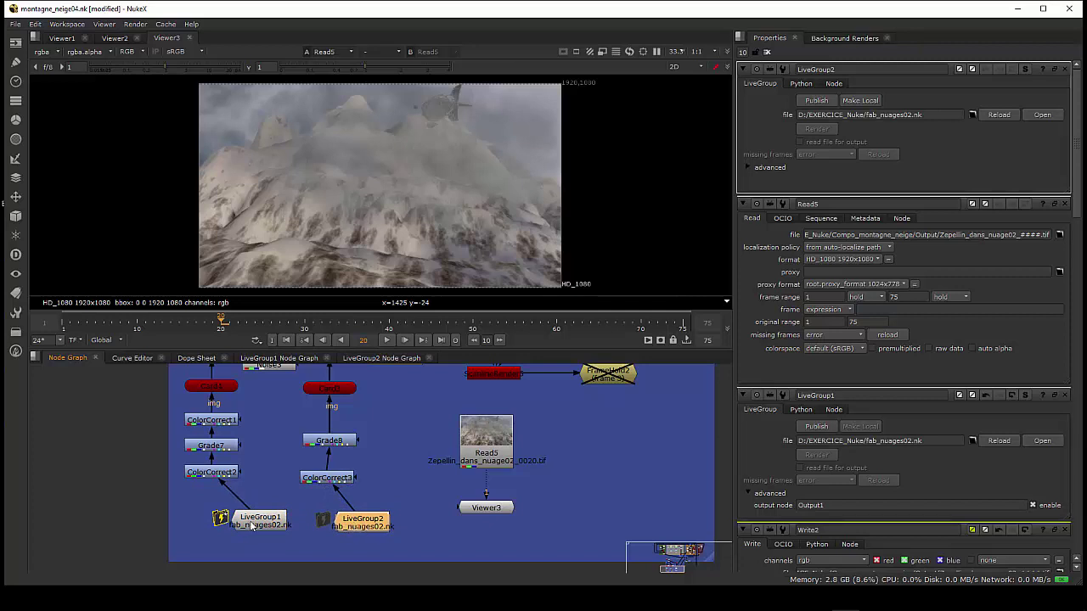
pyautogui.scroll(3, 330, 527)
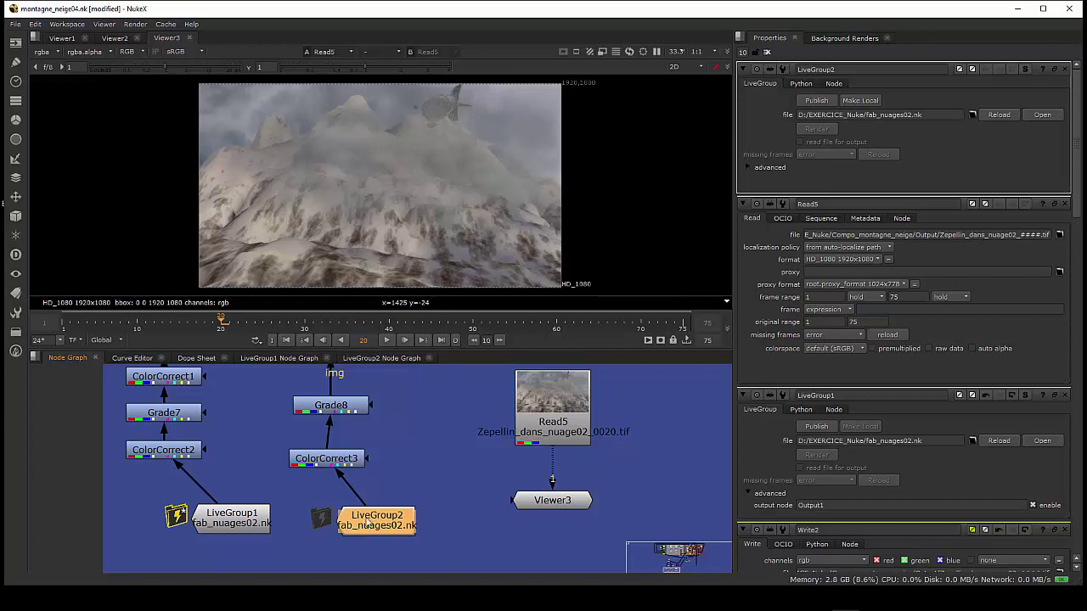
pyautogui.moveTo(365, 527); pyautogui.dragTo(373, 523)
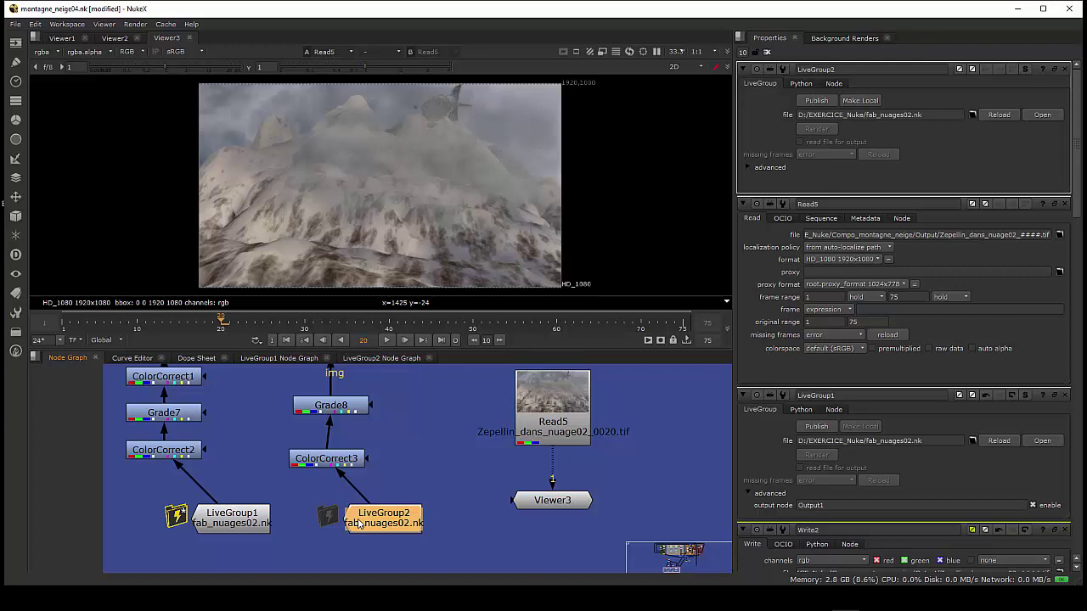
# Step: Close the separate LiveGroup2 node graph and make LiveGroup2 local for editing
pyautogui.click(428, 357)
pyautogui.moveTo(373, 519); pyautogui.dragTo(368, 521)
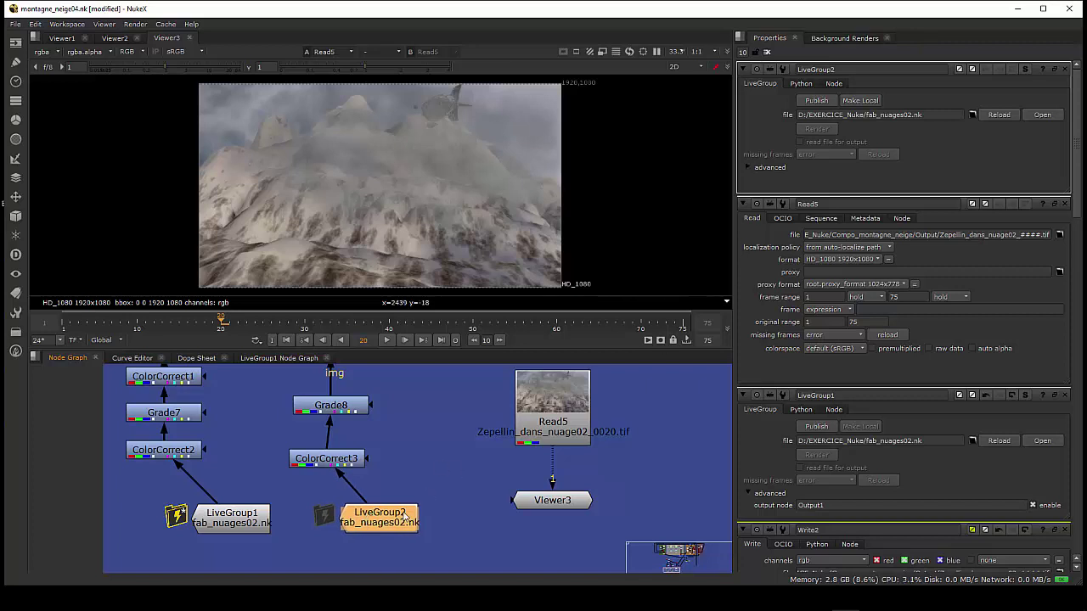
pyautogui.click(860, 102)
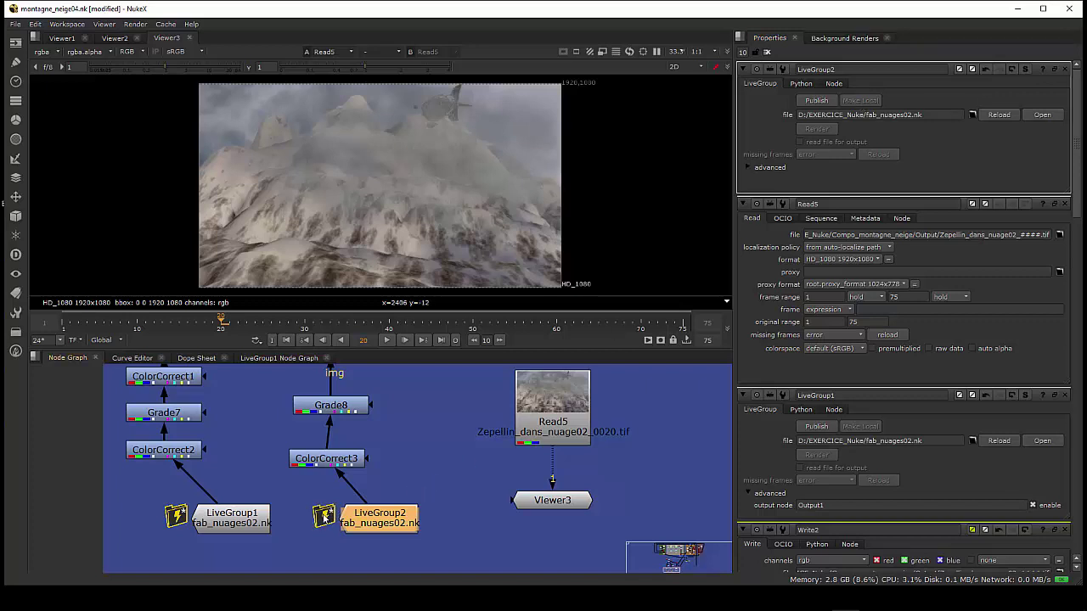
# Step: Examine the node network inside LiveGroup1 and open the settings of its Grade1 node
pyautogui.click(285, 358)
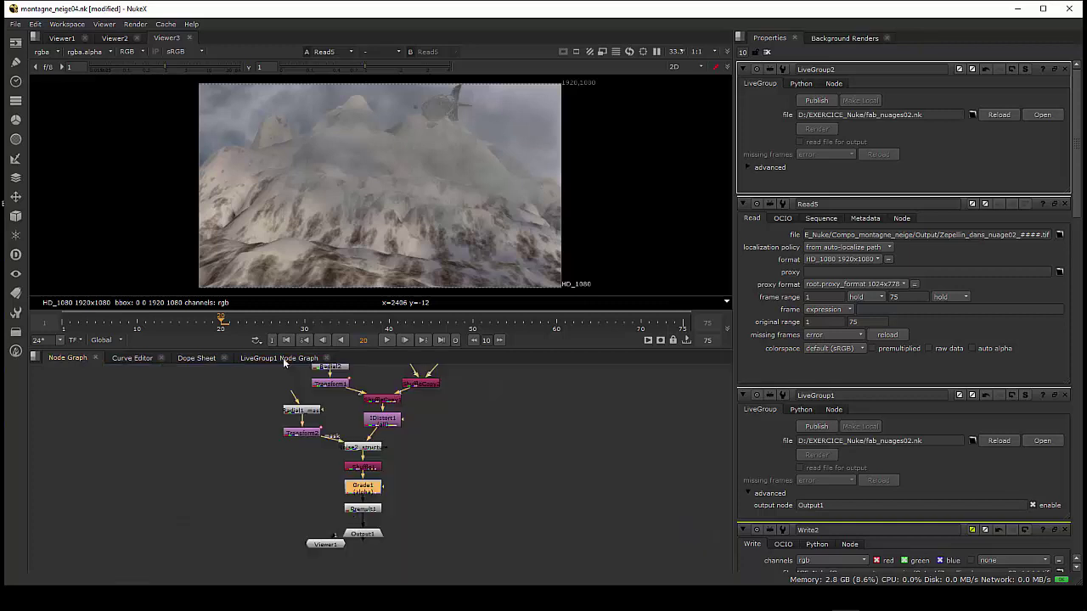
pyautogui.scroll(5, 337, 480)
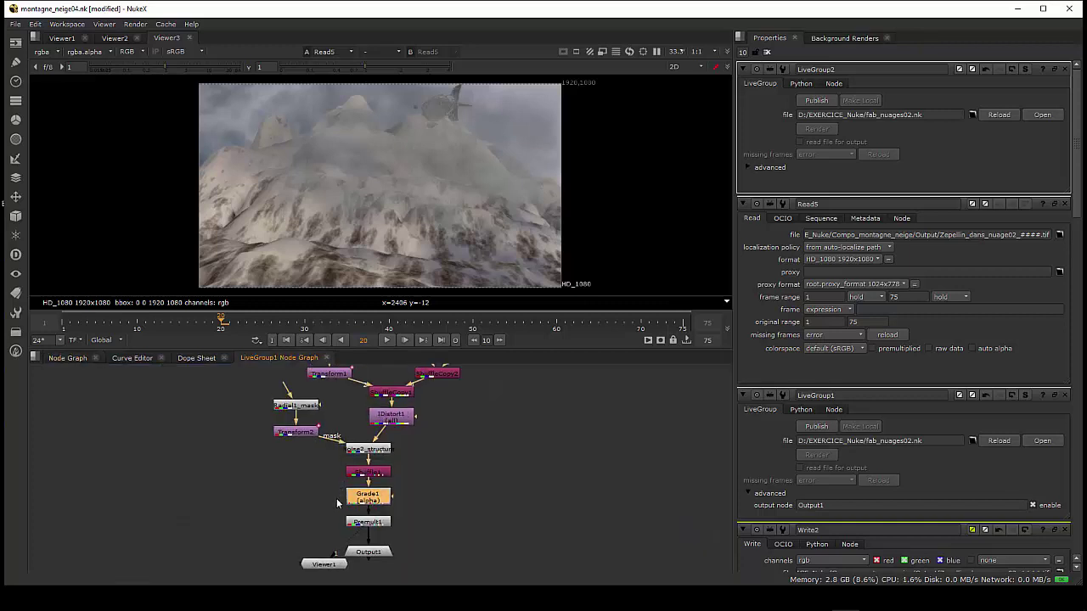
pyautogui.scroll(-3, 336, 506)
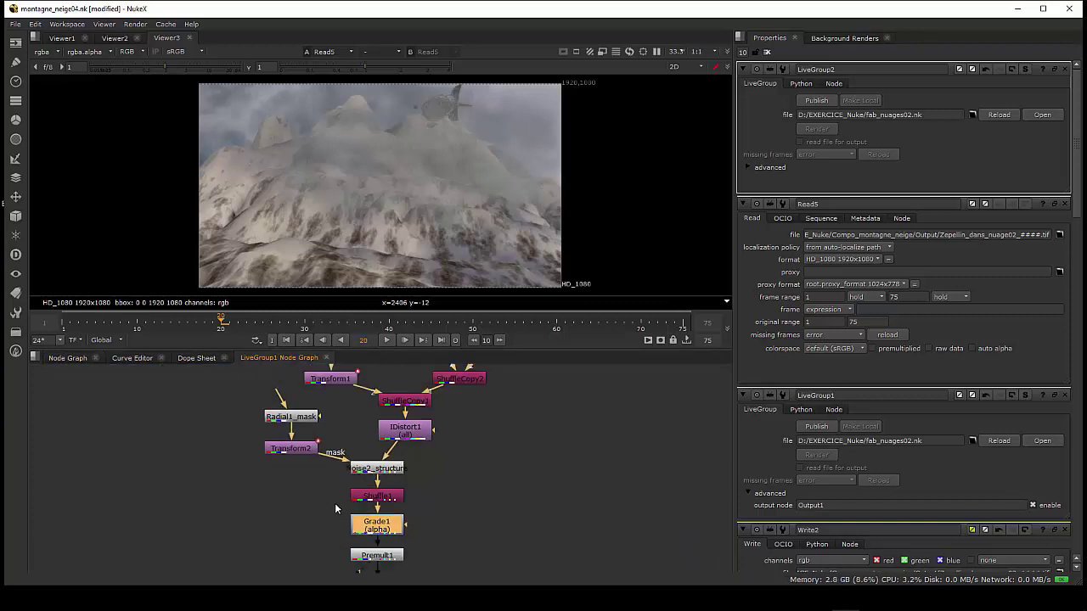
pyautogui.moveTo(335, 503); pyautogui.dragTo(321, 447, button='middle')
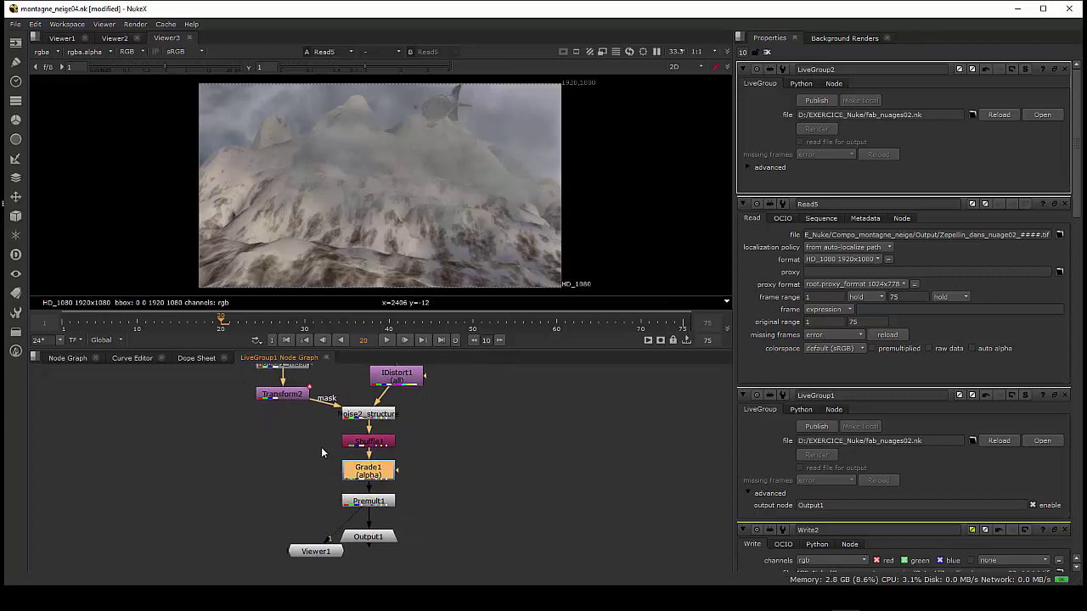
pyautogui.doubleClick(384, 478)
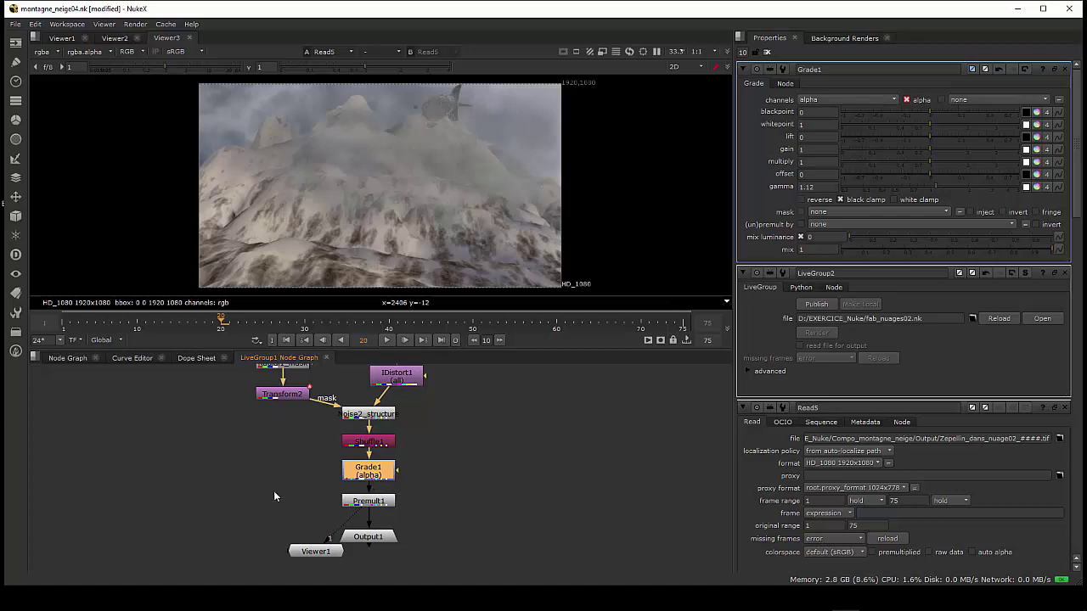
pyautogui.moveTo(280, 466); pyautogui.dragTo(290, 490, button='middle')
# Step: Publish LiveGroup2 from the main node graph, overwriting D:/EXERCICE_Nuke/fab_nuages02.nk
pyautogui.click(62, 358)
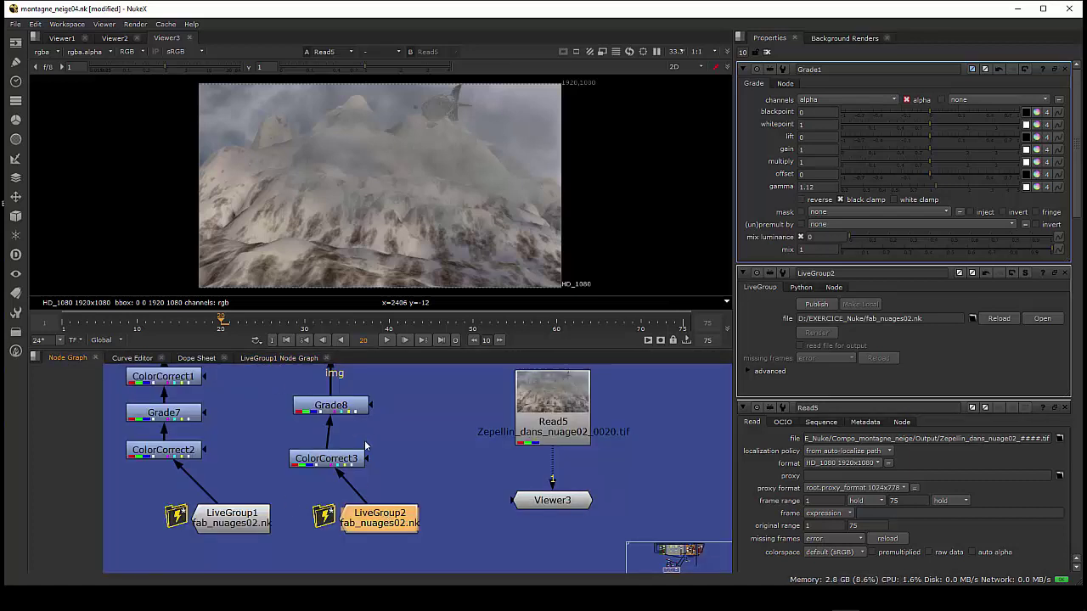
pyautogui.doubleClick(379, 518)
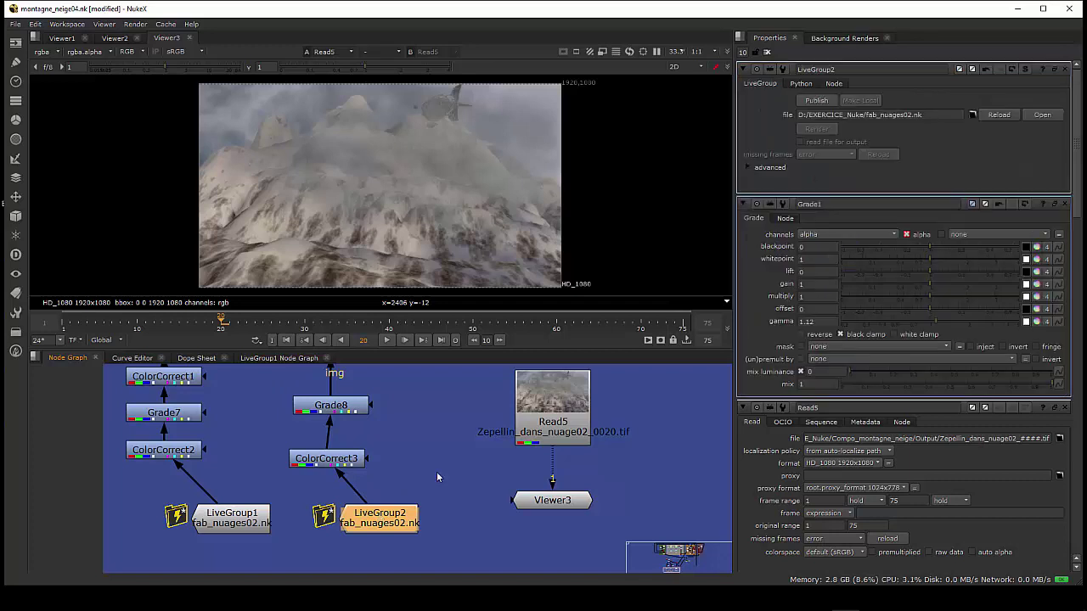
pyautogui.click(817, 101)
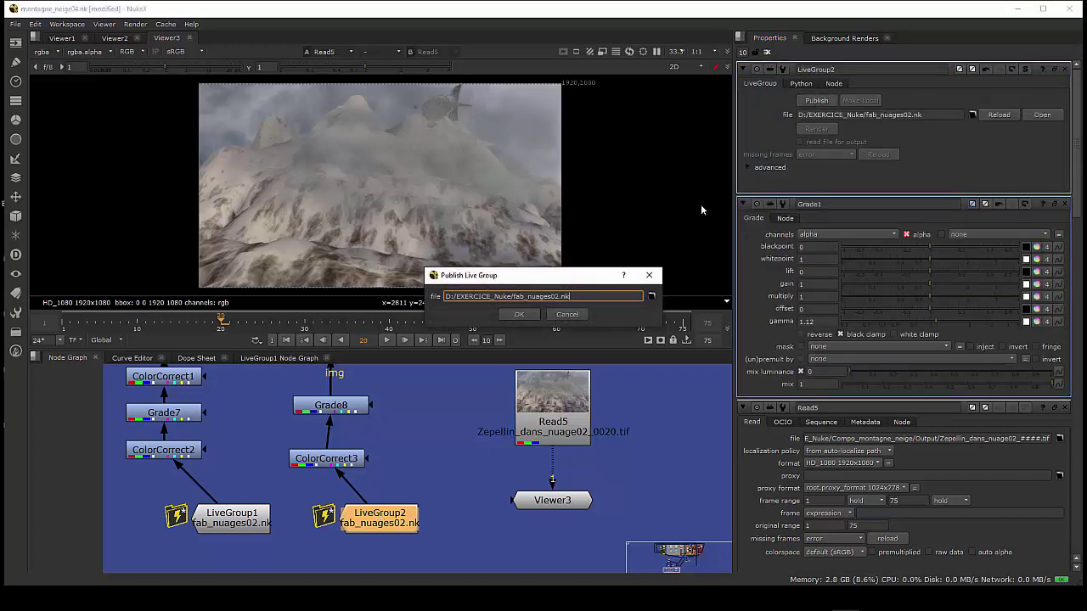
pyautogui.click(527, 317)
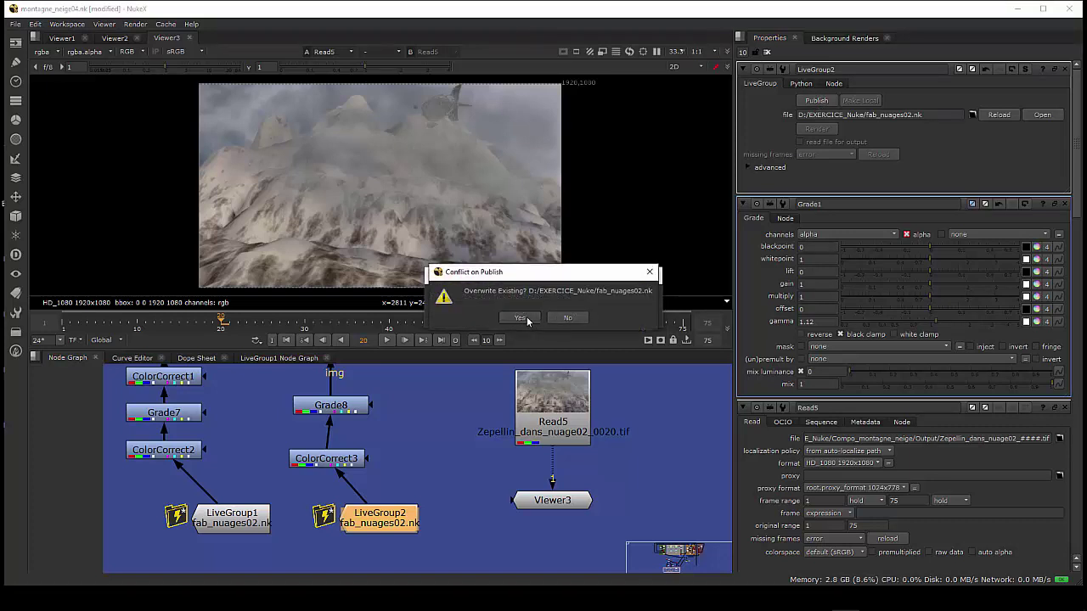
pyautogui.click(528, 320)
pyautogui.click(519, 317)
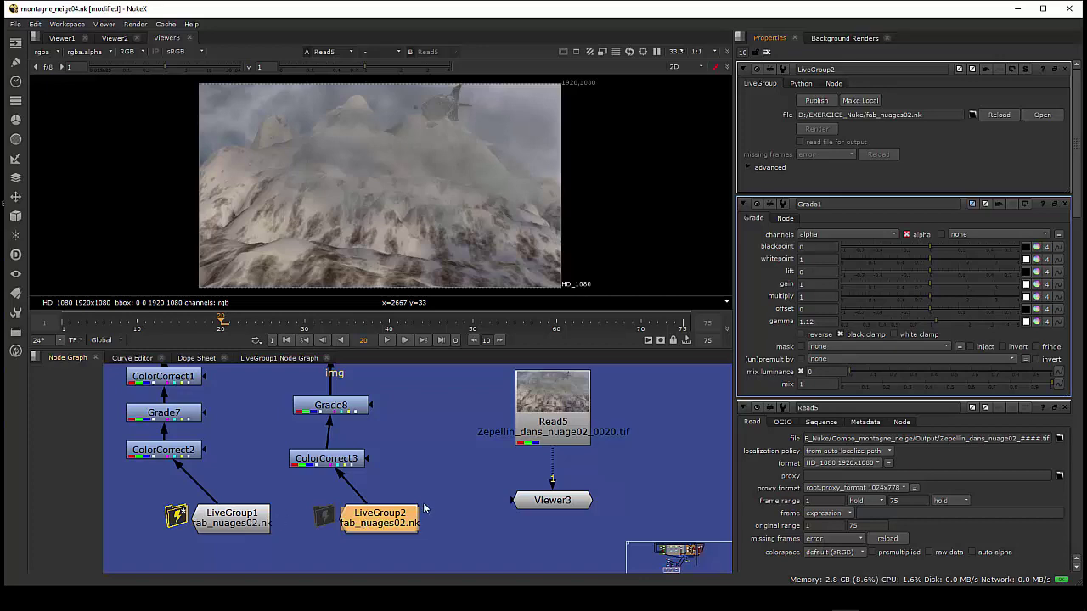
# Step: Examine how the two live group branches feed the particle emitter and the rest of the cloud node tree
pyautogui.scroll(-3, 411, 477)
pyautogui.moveTo(413, 478); pyautogui.dragTo(352, 483, button='middle')
pyautogui.scroll(-4, 351, 482)
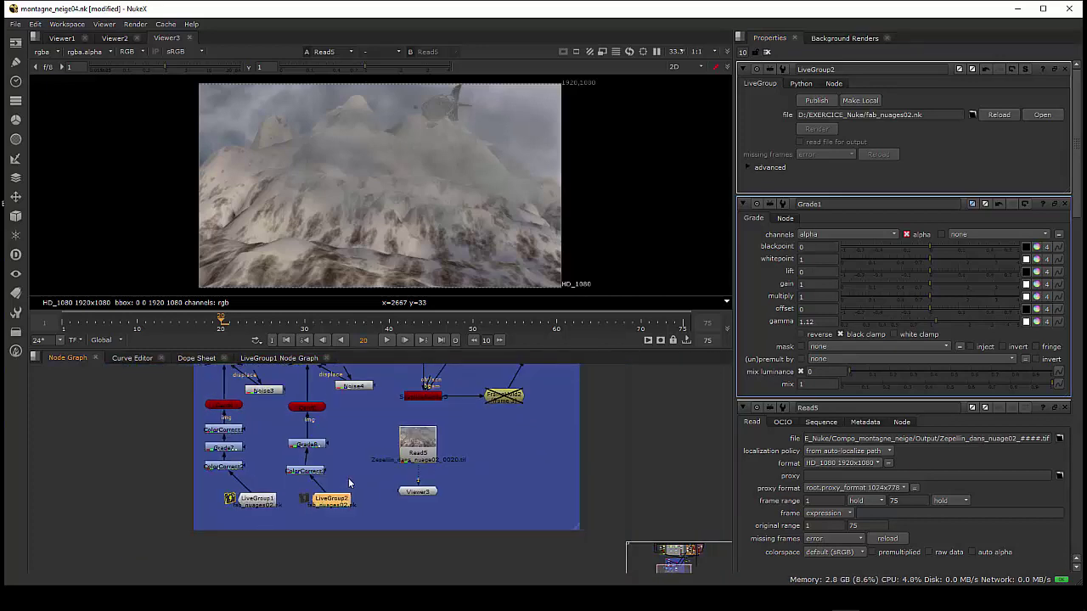
pyautogui.scroll(-3, 307, 517)
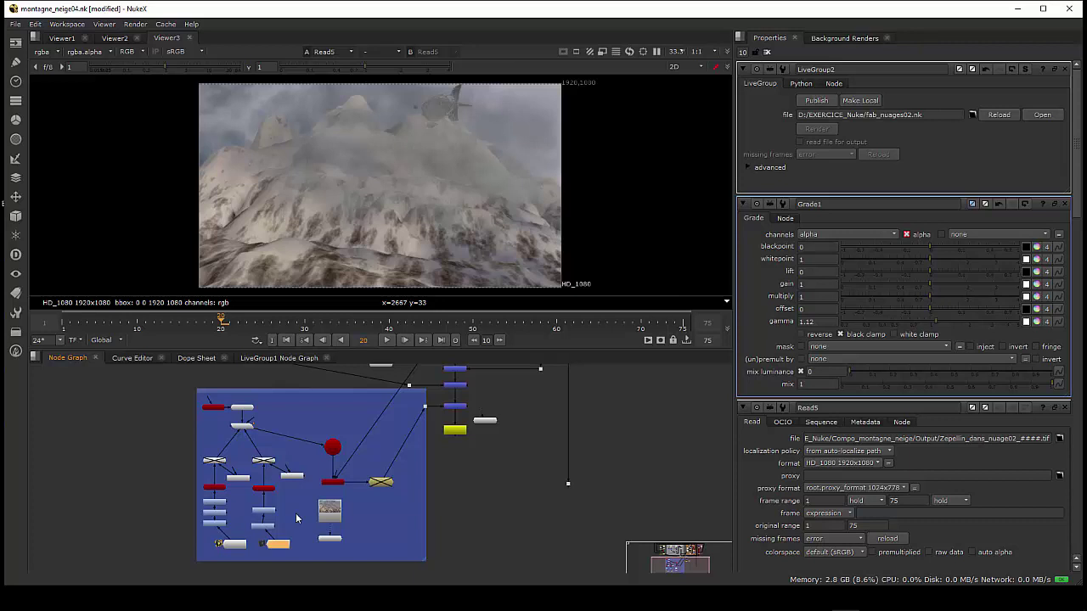
pyautogui.scroll(2, 320, 533)
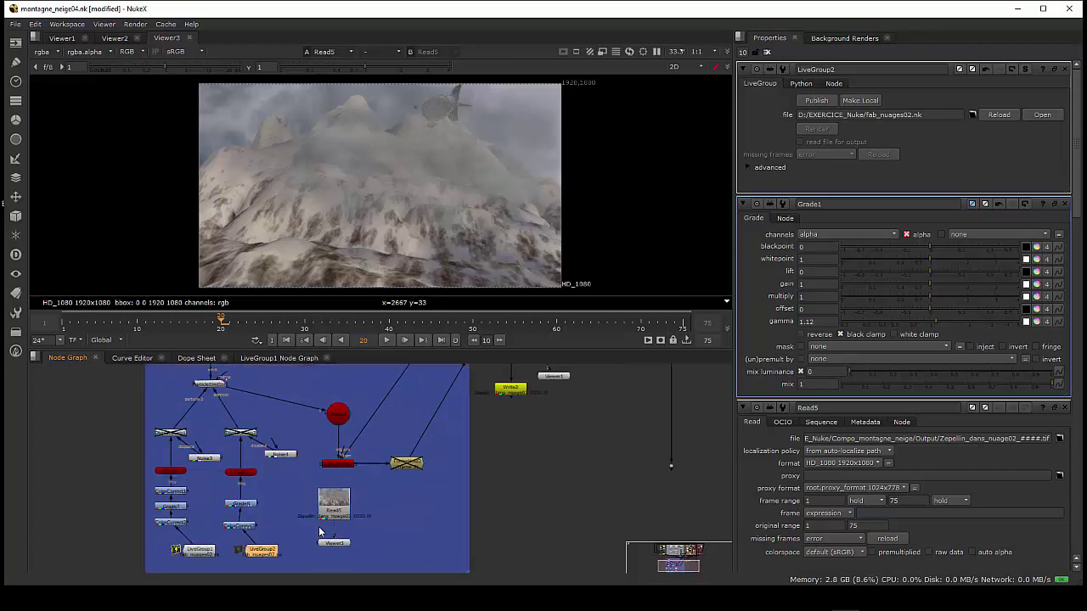
pyautogui.scroll(3, 312, 533)
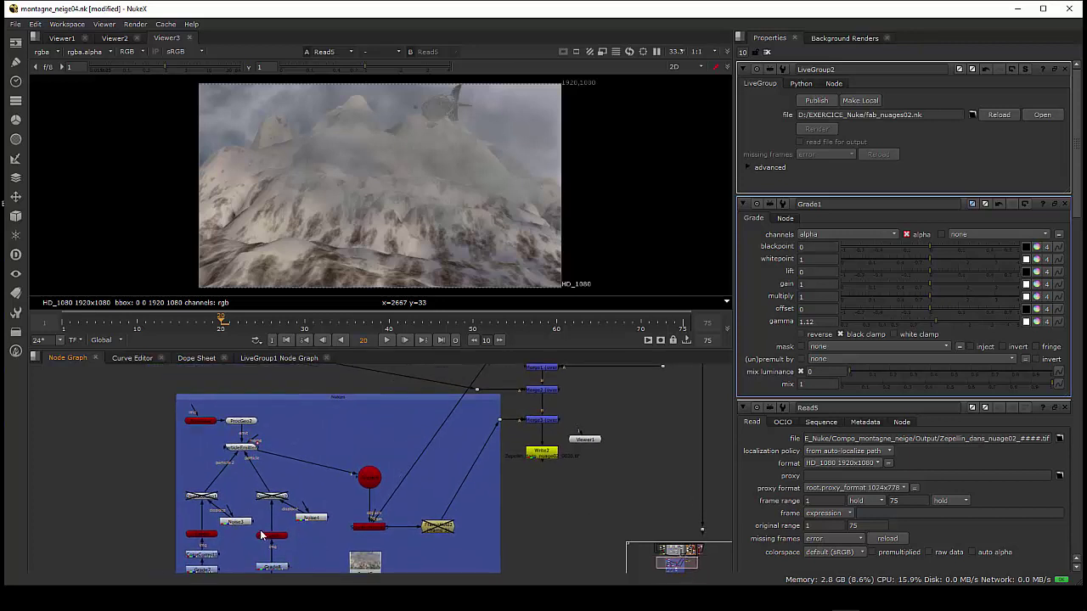
pyautogui.scroll(-3, 357, 481)
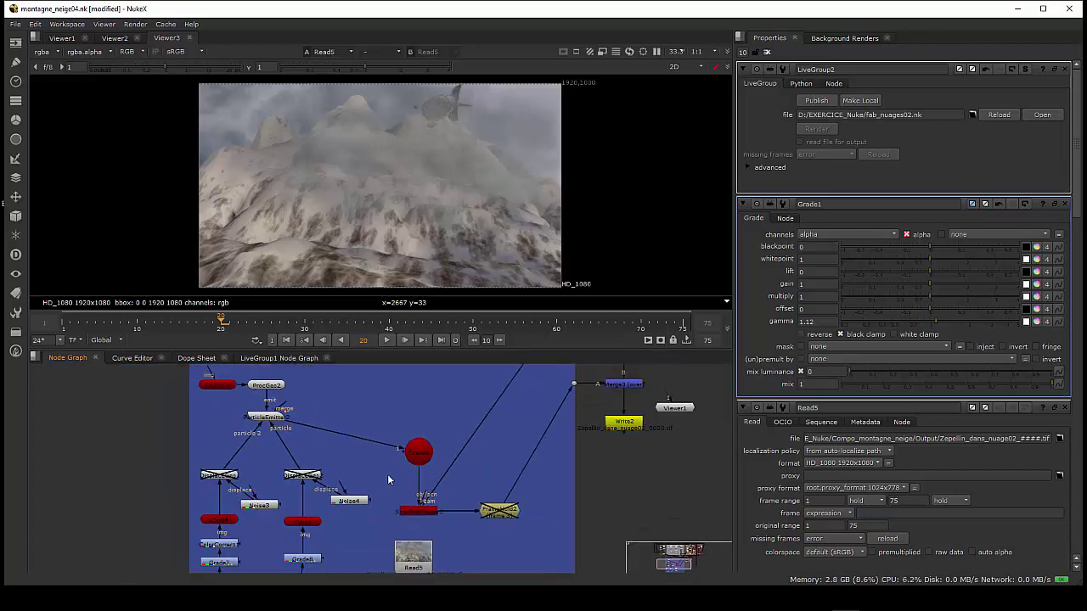
pyautogui.scroll(-3, 340, 480)
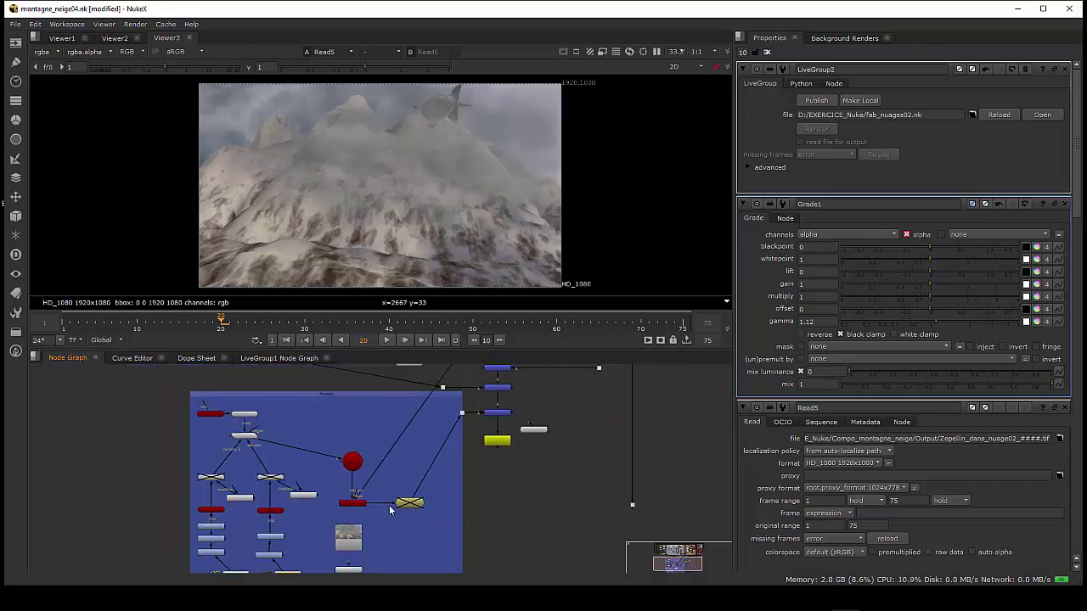